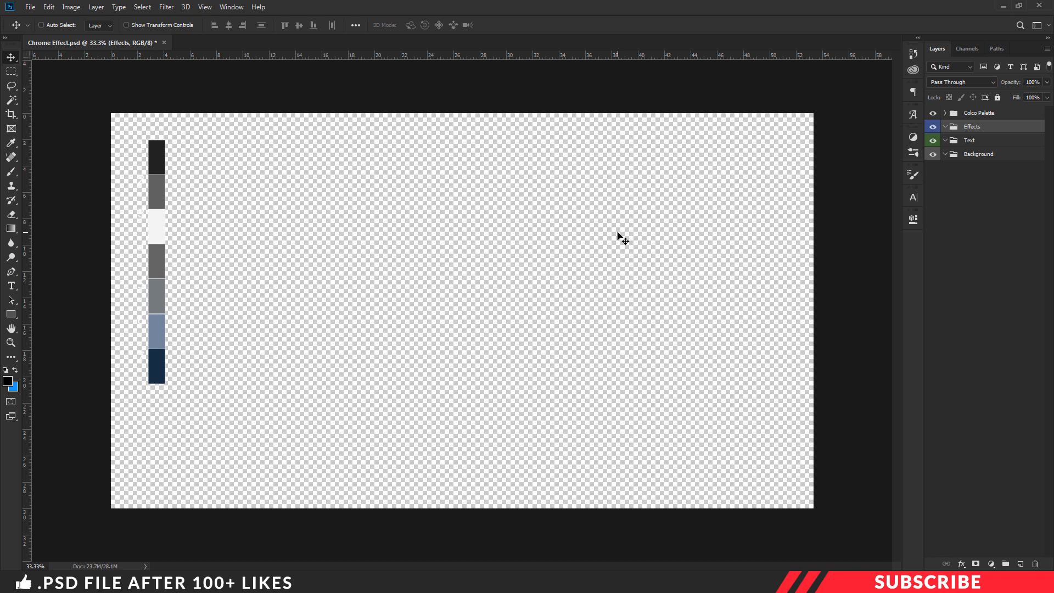
- Add a new layer inside the Background group and fill it with black (#000000)
{"action": "left_click", "coordinate": [972, 158]}
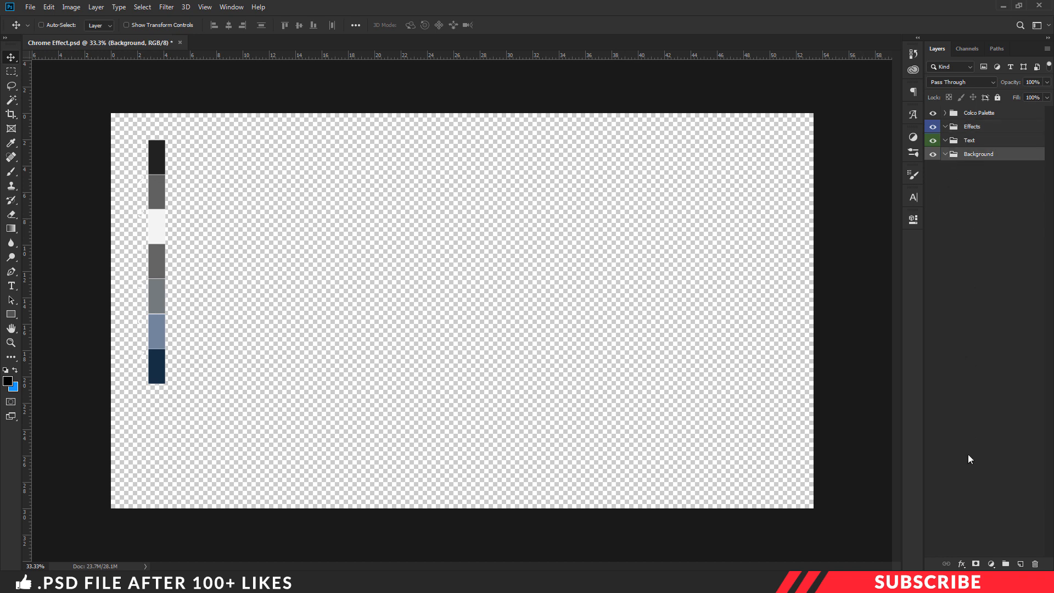
{"action": "left_click", "coordinate": [1019, 563]}
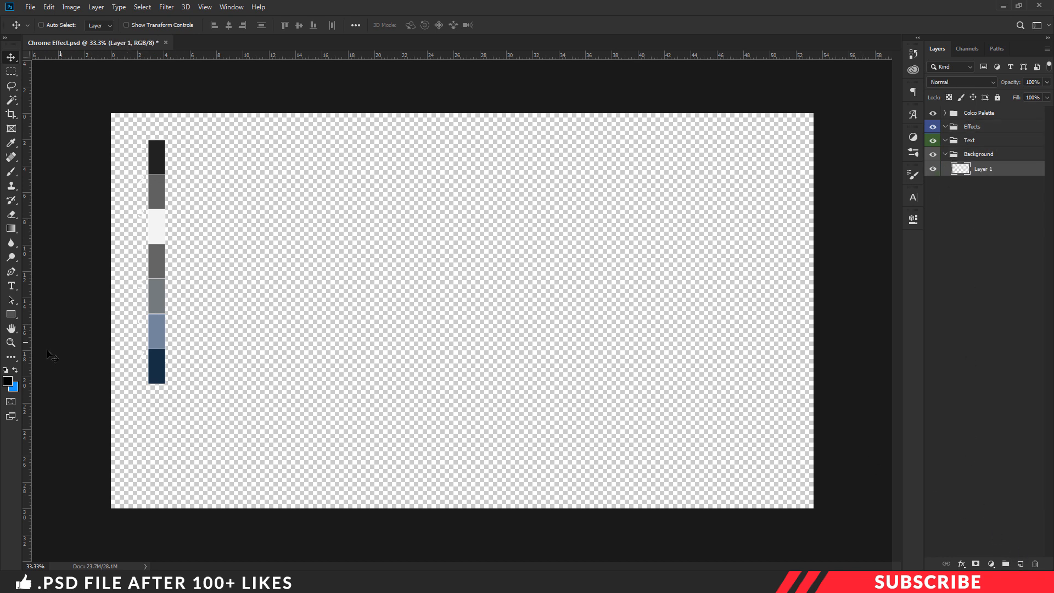
{"action": "left_click", "coordinate": [8, 381]}
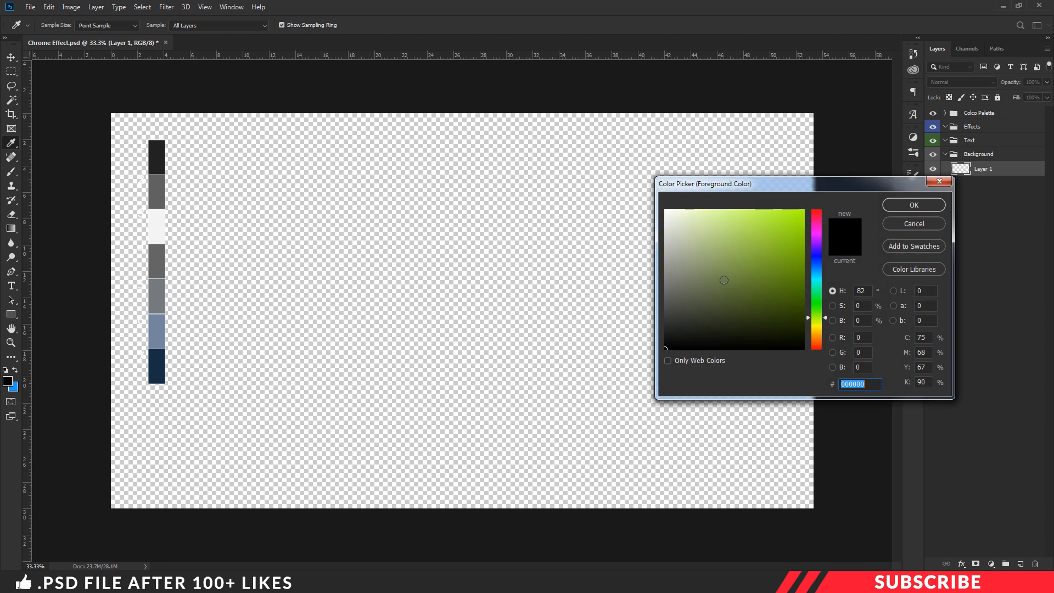
{"action": "left_click", "coordinate": [900, 209]}
{"action": "key", "text": "alt+BackSpace"}
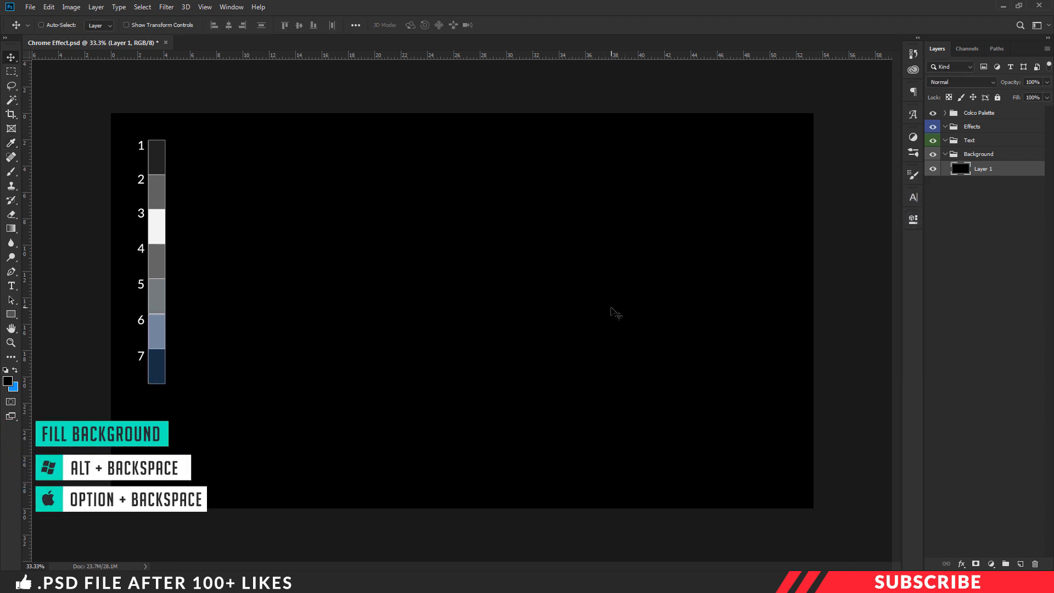
- Add a new layer inside the Text group and set the foreground color to white (#ffffff)
{"action": "left_click", "coordinate": [976, 144]}
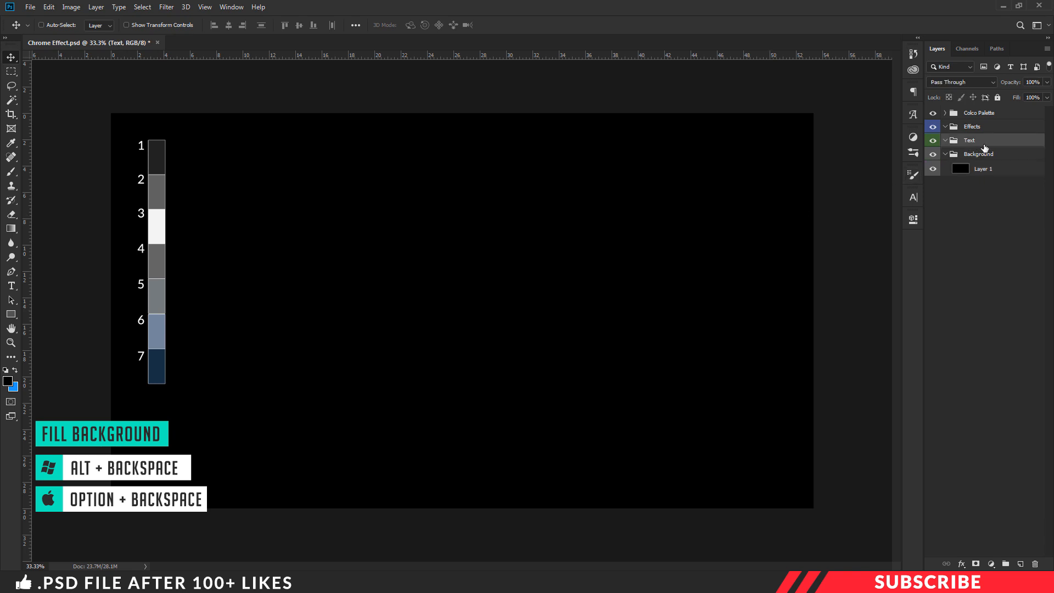
{"action": "left_click", "coordinate": [1019, 564]}
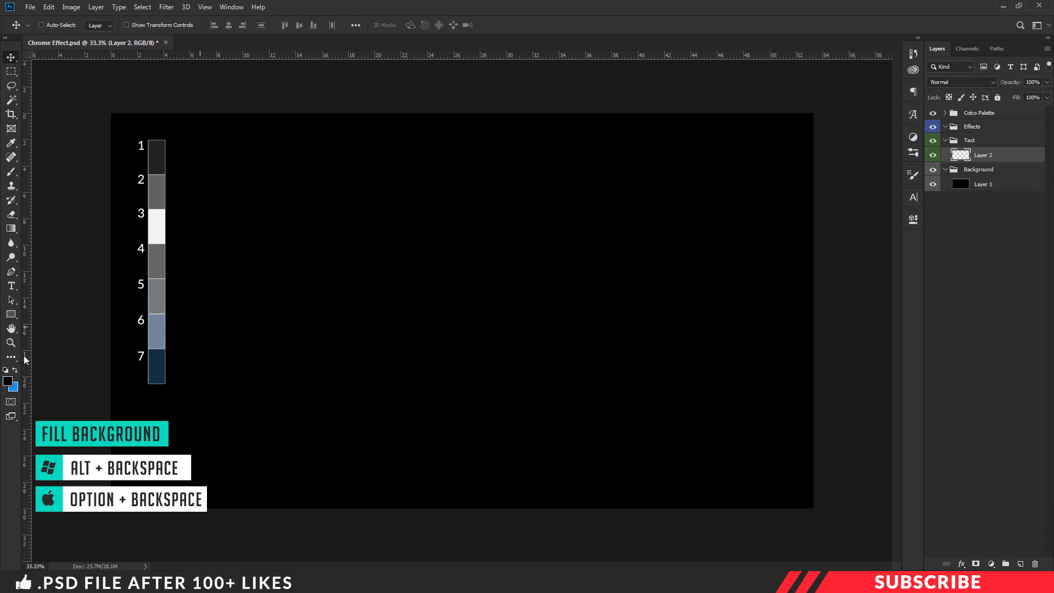
{"action": "left_click", "coordinate": [8, 383]}
{"action": "left_click", "coordinate": [665, 211]}
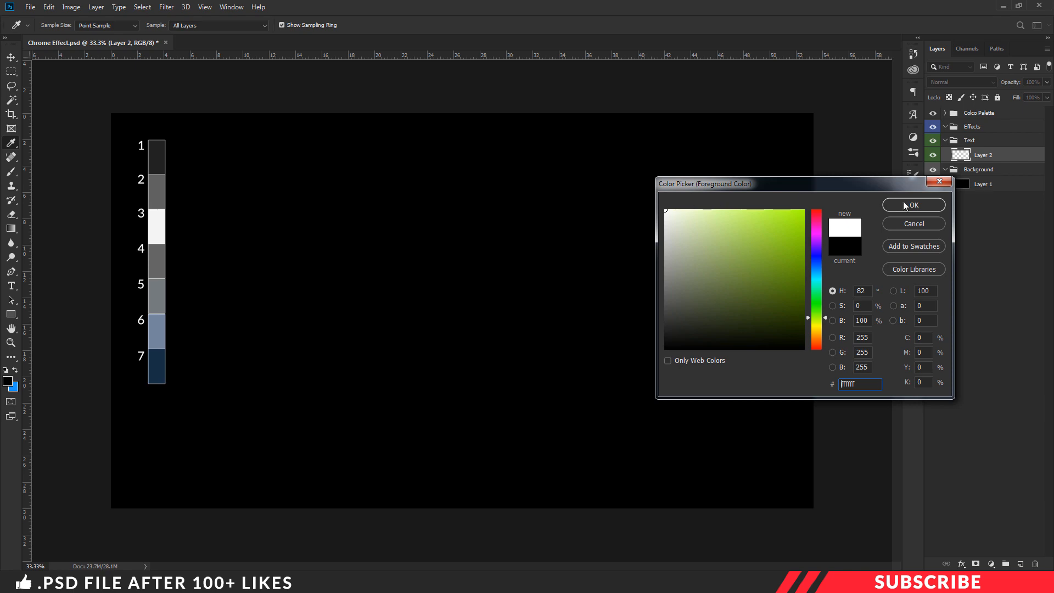
{"action": "left_click", "coordinate": [906, 203]}
- Set up the Type tool with the Aero font at 730 pt
{"action": "key", "text": "t"}
{"action": "left_click", "coordinate": [122, 25]}
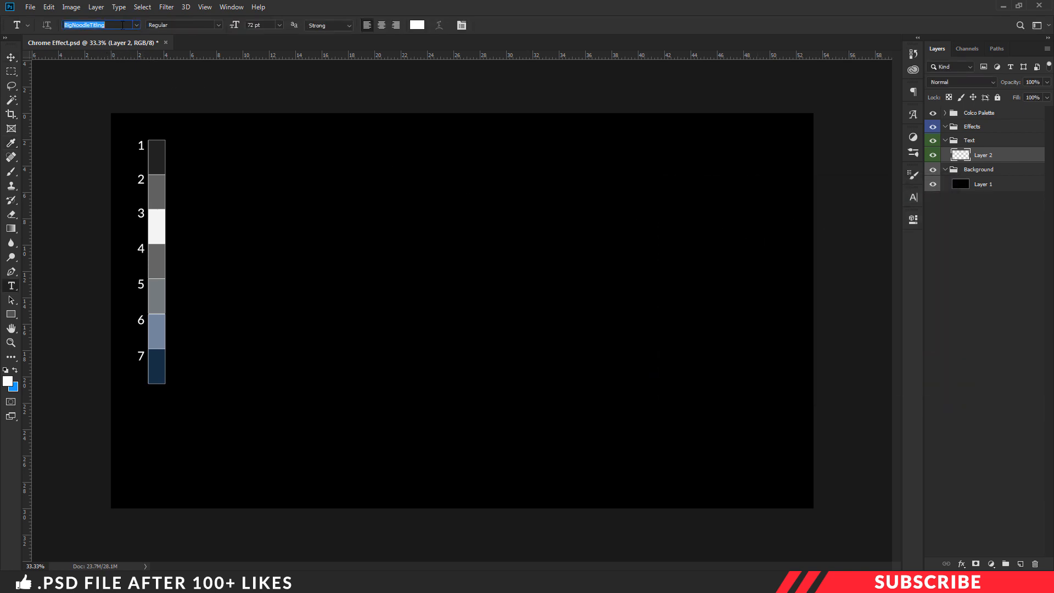
{"action": "type", "text": "Aero"}
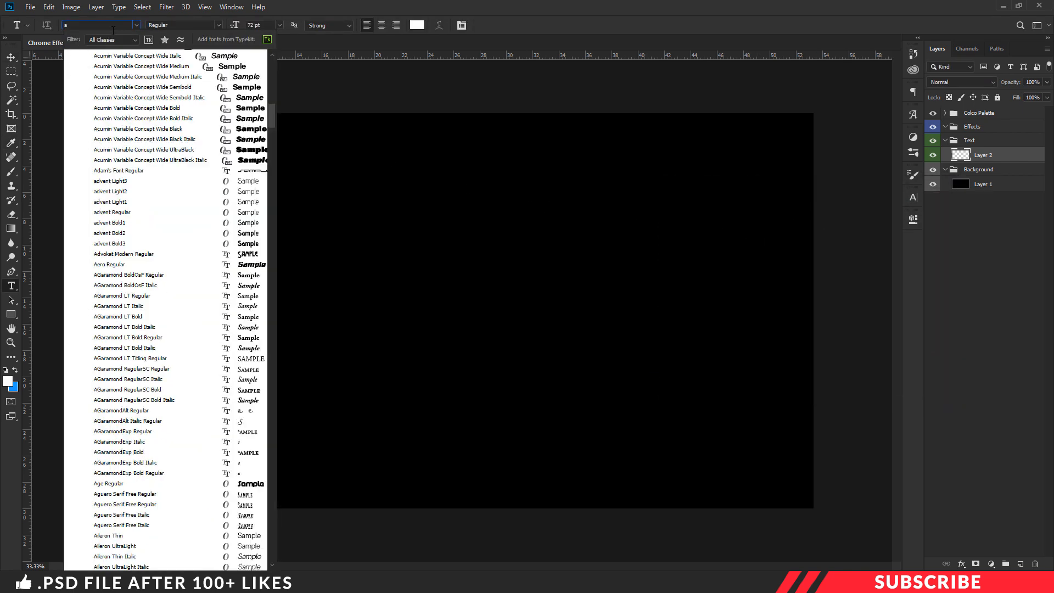
{"action": "key", "text": "Return"}
{"action": "left_click", "coordinate": [252, 25]}
{"action": "type", "text": "730"}
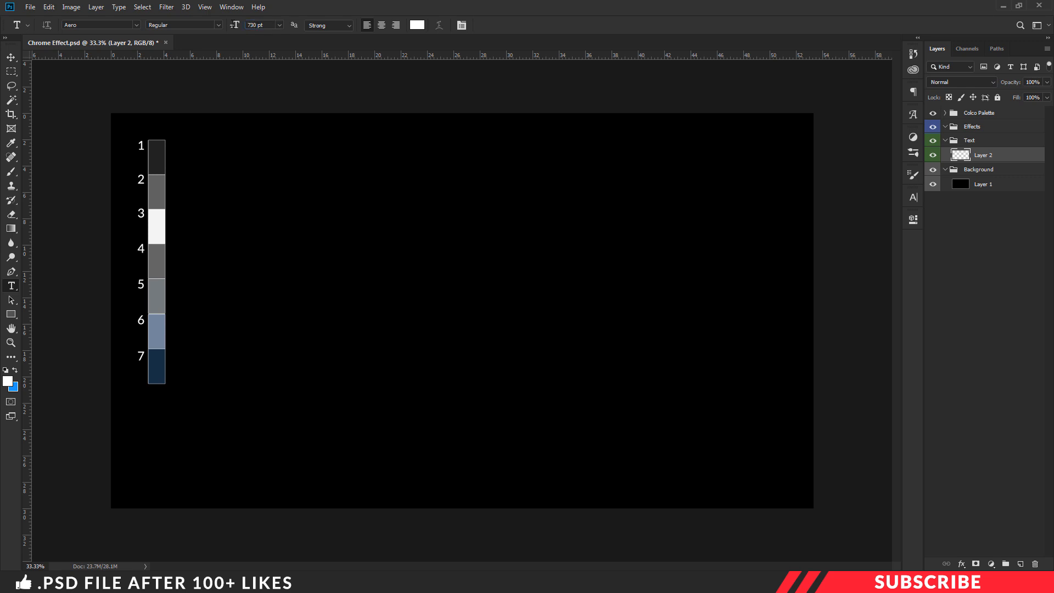
- Add the text IRON on the upper half of the canvas and shift it slightly down and to the left
{"action": "left_click", "coordinate": [325, 250]}
{"action": "type", "text": "IRON"}
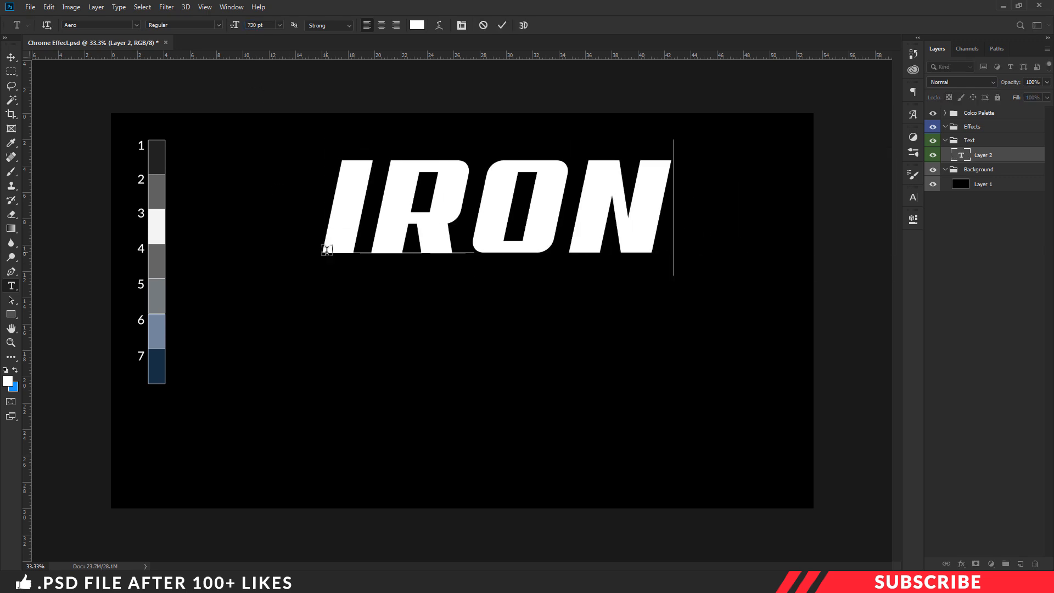
{"action": "key", "text": "ctrl+Return"}
{"action": "key", "text": "v"}
{"action": "left_click_drag", "start_coordinate": [461, 258], "coordinate": [459, 264]}
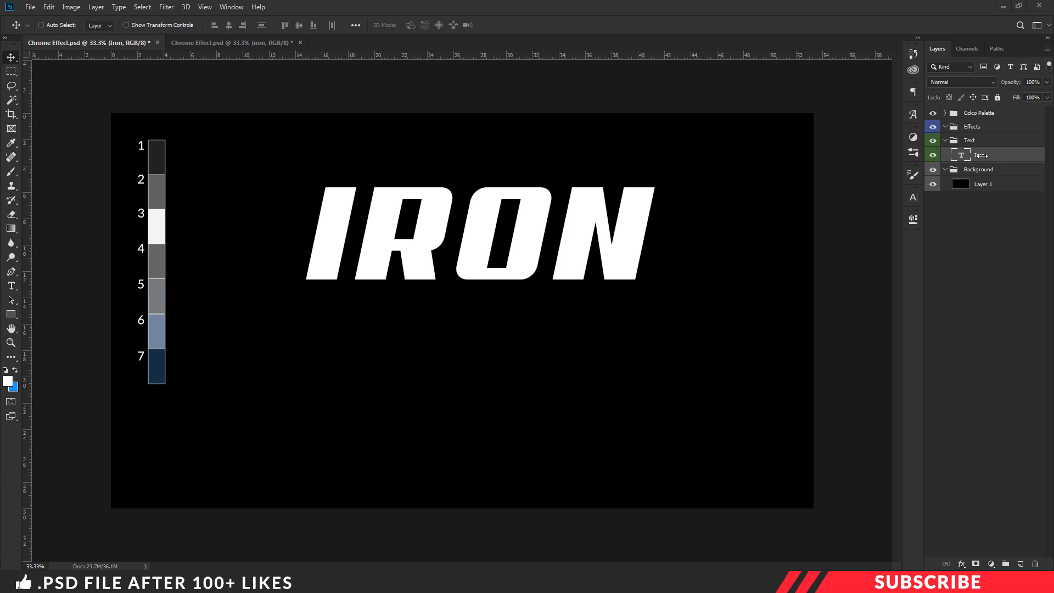
- Add a Gradient Overlay in Normal blend mode to the IRON text layer
{"action": "right_click", "coordinate": [981, 155]}
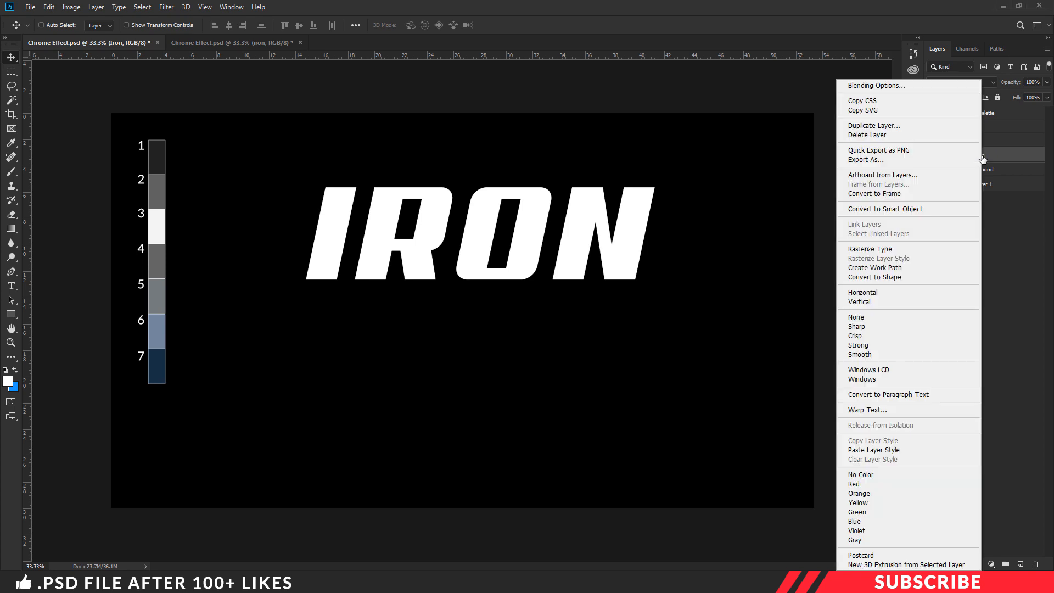
{"action": "left_click", "coordinate": [883, 87]}
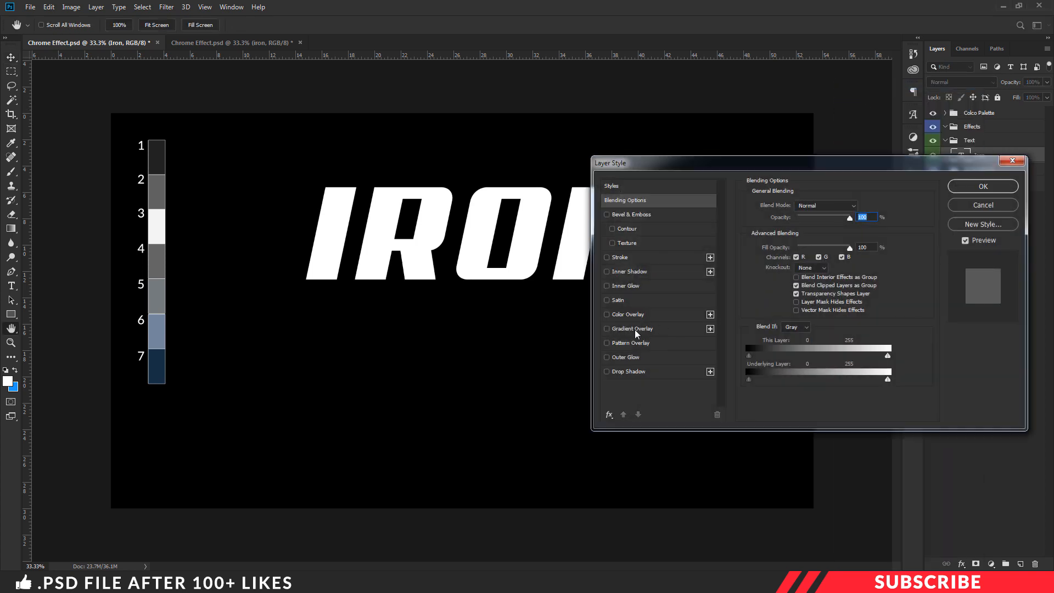
{"action": "left_click", "coordinate": [634, 329]}
{"action": "left_click", "coordinate": [834, 205]}
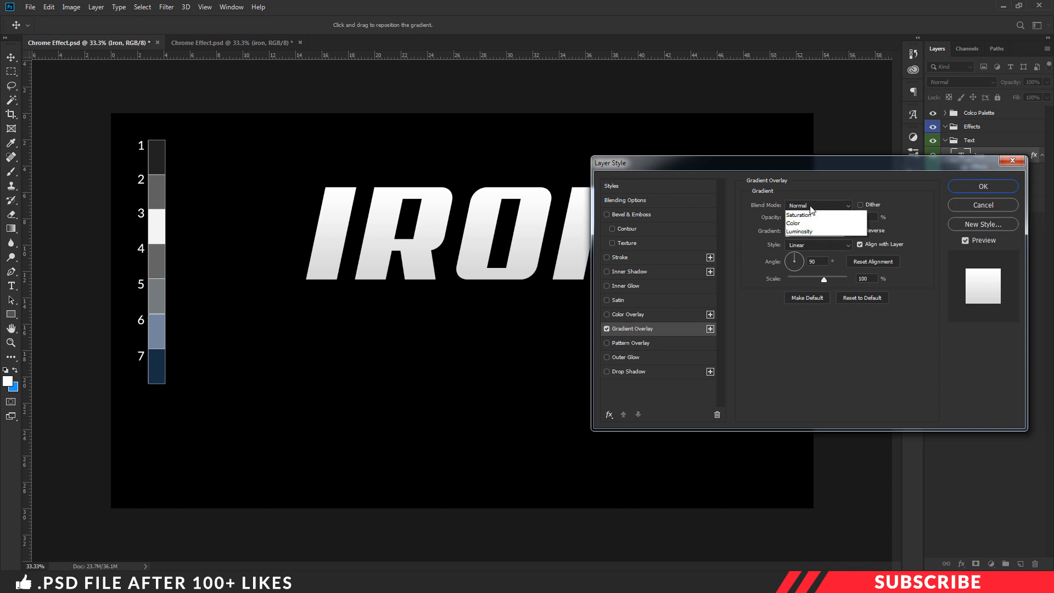
{"action": "left_click", "coordinate": [845, 209]}
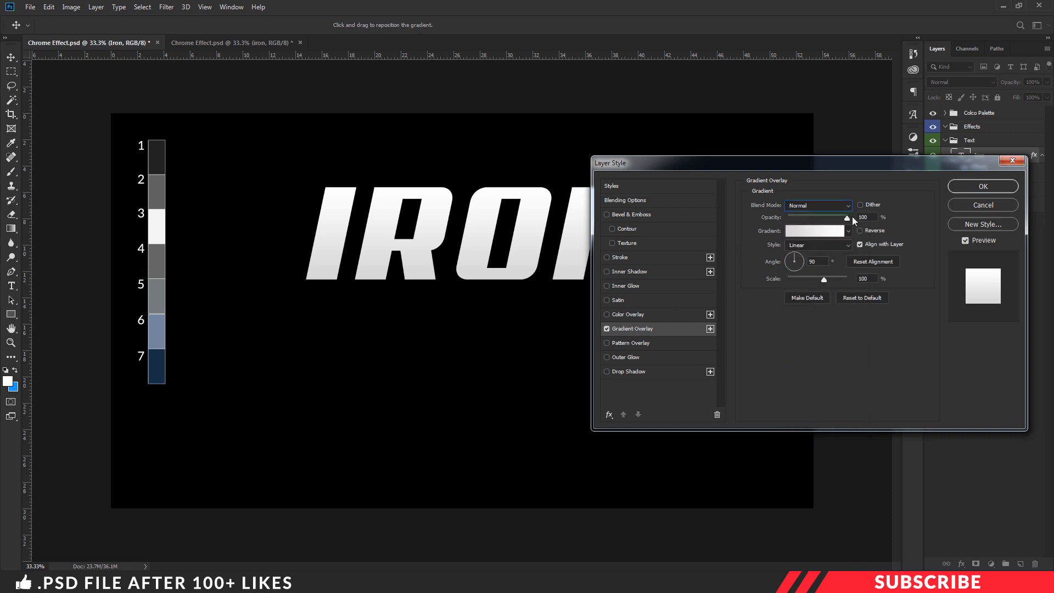
{"action": "key", "text": "Tab"}
- Base the overlay gradient on the Foreground to Background preset and color its starting stop #222222, sampled from palette swatch 1
{"action": "left_click", "coordinate": [813, 233]}
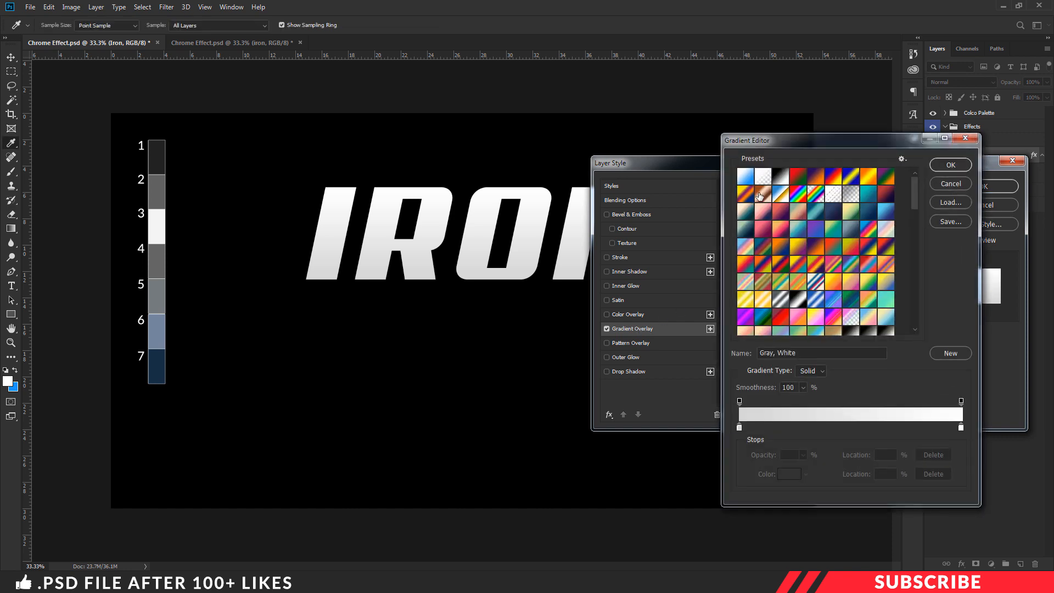
{"action": "left_click", "coordinate": [746, 176]}
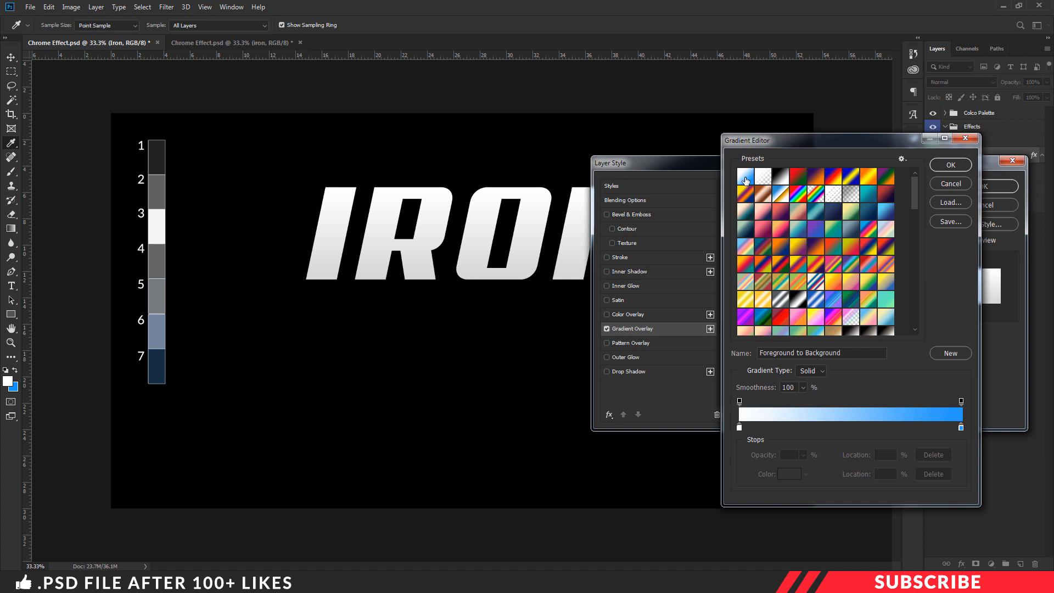
{"action": "left_click", "coordinate": [739, 427]}
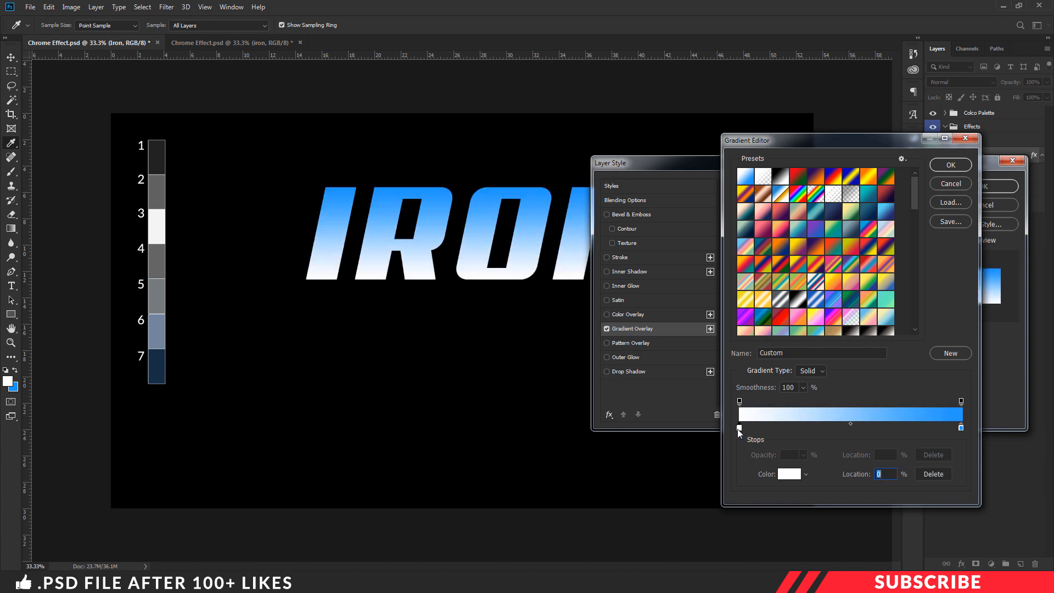
{"action": "left_click", "coordinate": [789, 475]}
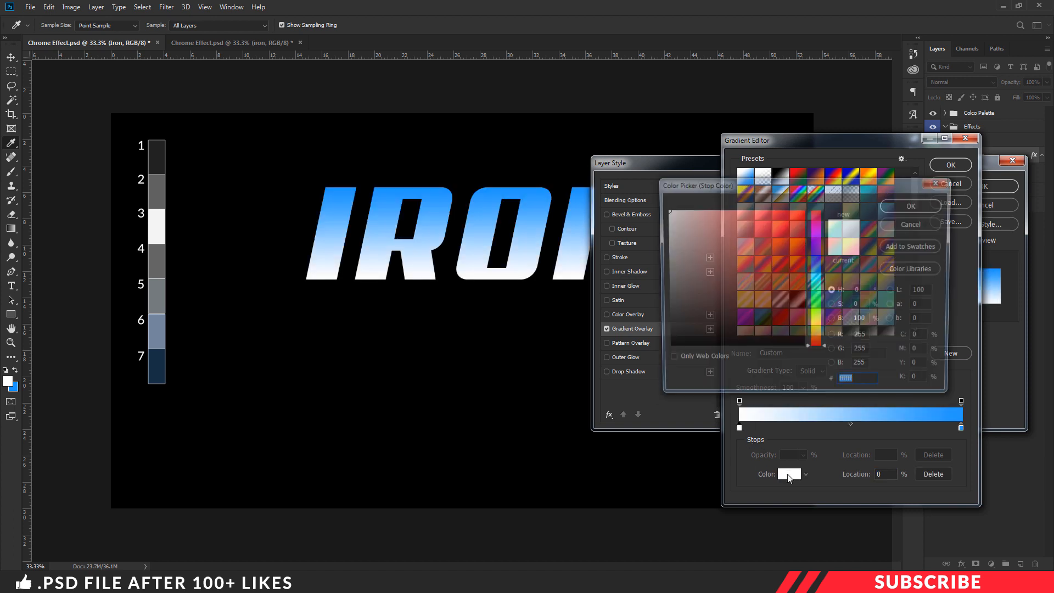
{"action": "left_click", "coordinate": [163, 149]}
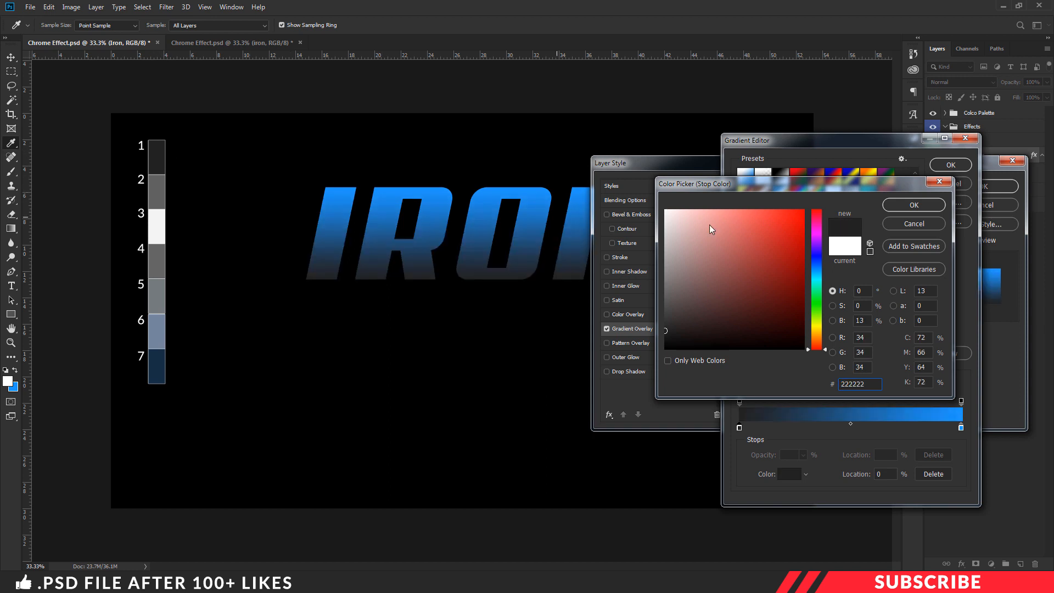
{"action": "left_click", "coordinate": [924, 208]}
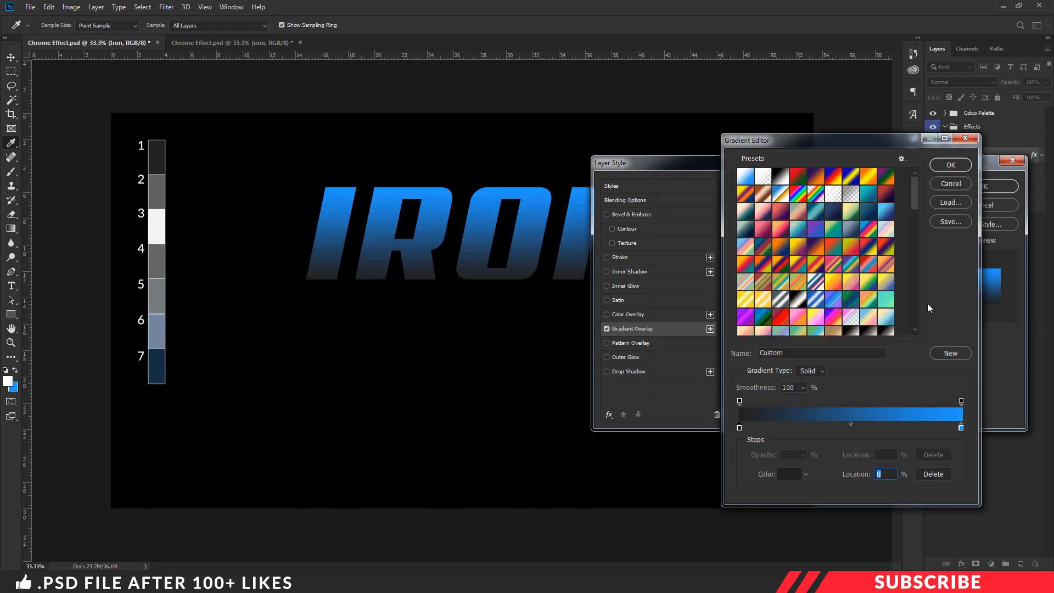
- Add a gradient color stop at 45% and color it #616161, sampled from palette swatch 2
{"action": "left_click", "coordinate": [840, 427]}
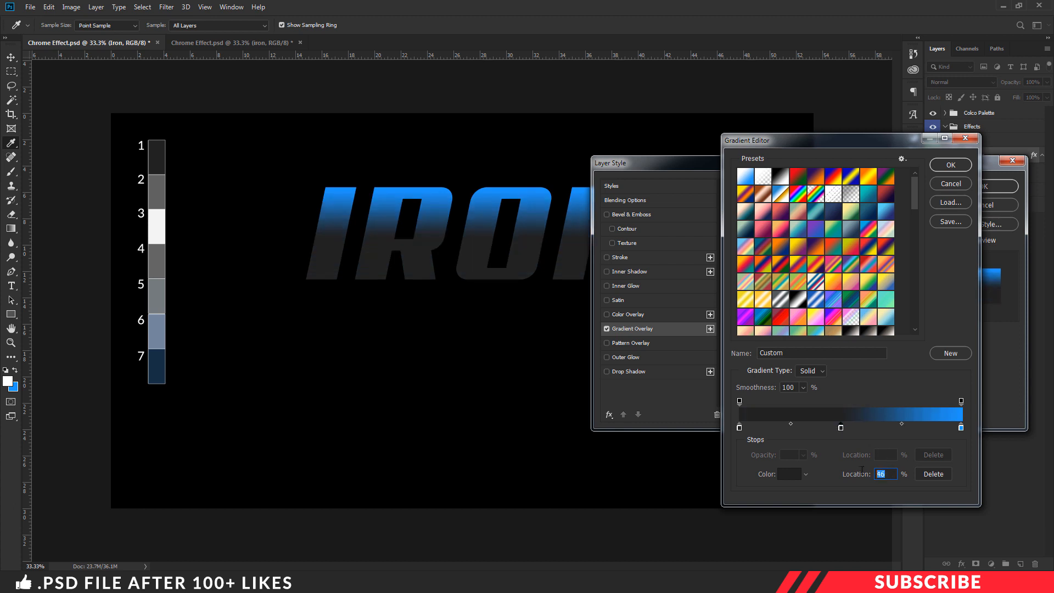
{"action": "type", "text": "45"}
{"action": "left_click", "coordinate": [792, 476]}
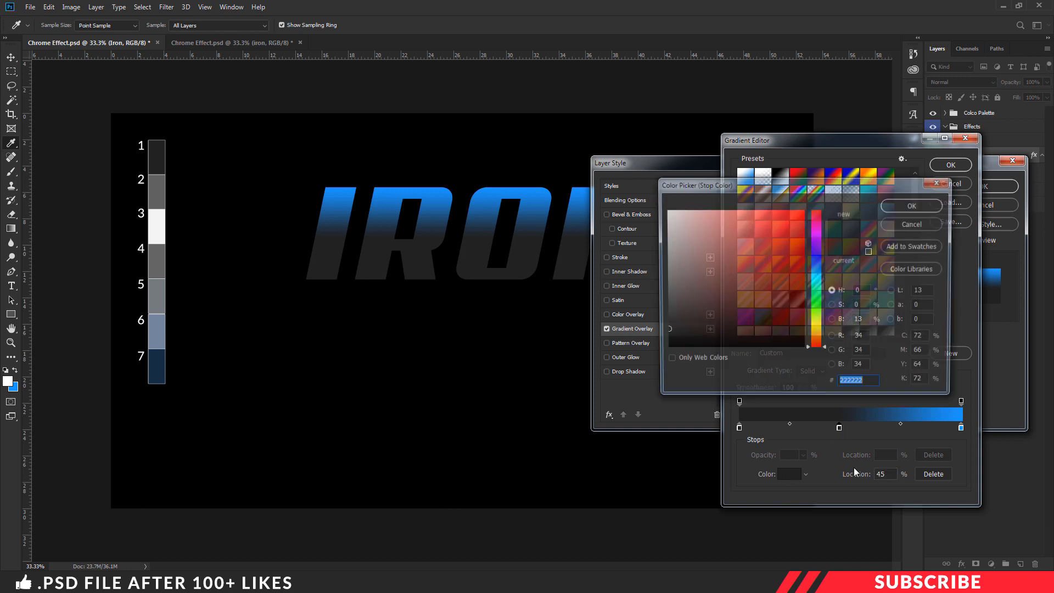
{"action": "left_click", "coordinate": [159, 187]}
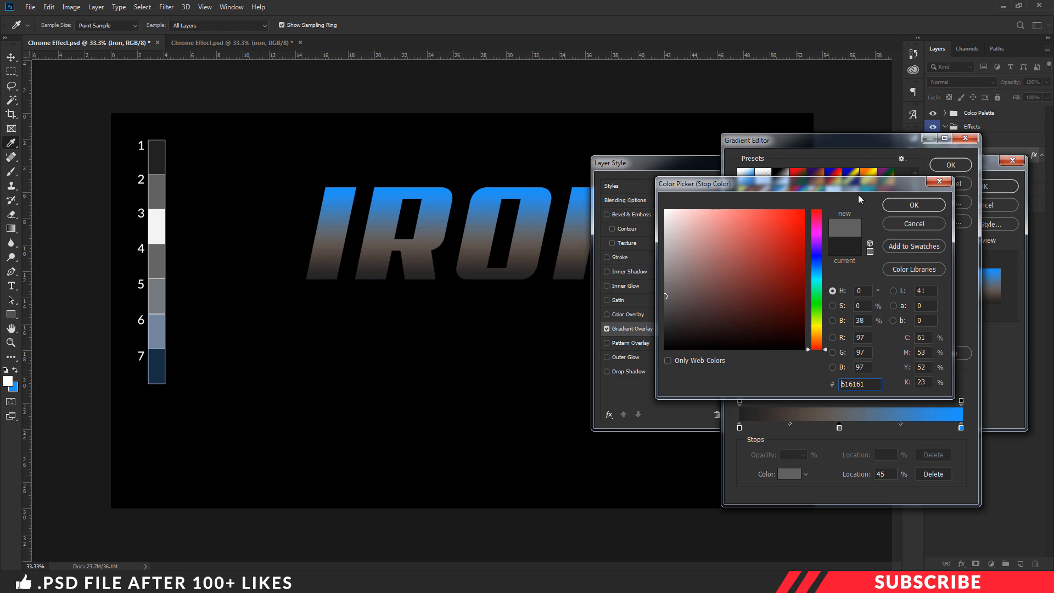
{"action": "left_click", "coordinate": [914, 204]}
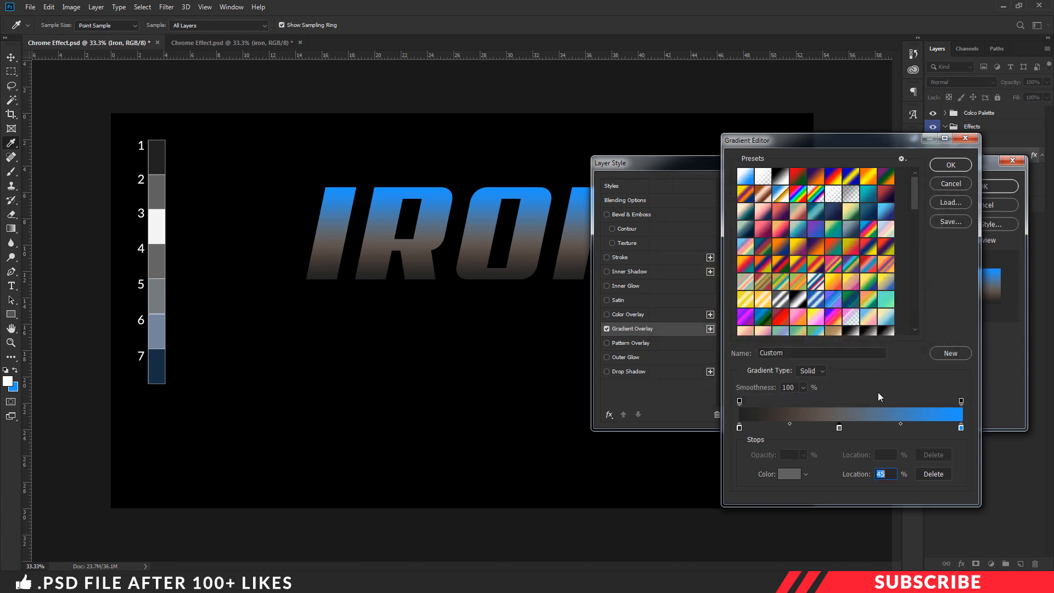
- Add a gradient color stop at 50% and color it #f3f3f3, sampled from palette swatch 3
{"action": "left_click", "coordinate": [850, 428]}
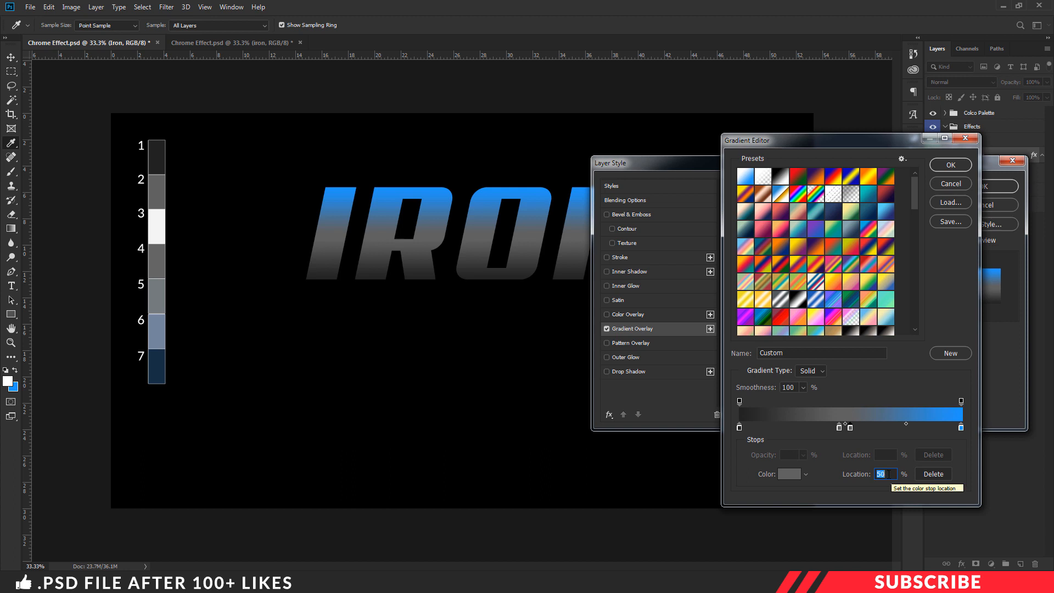
{"action": "type", "text": "50"}
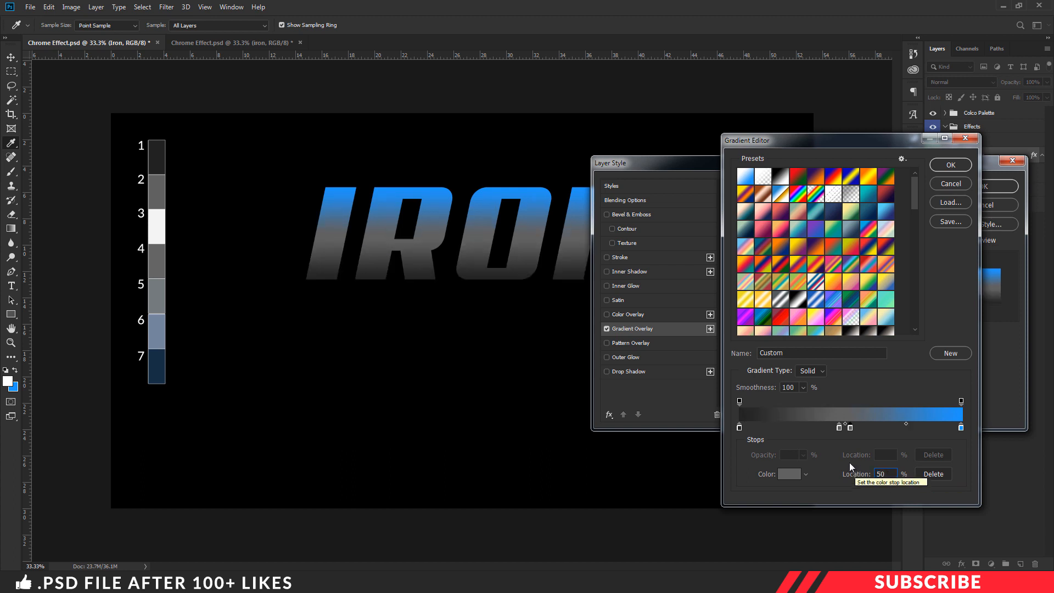
{"action": "left_click", "coordinate": [789, 473]}
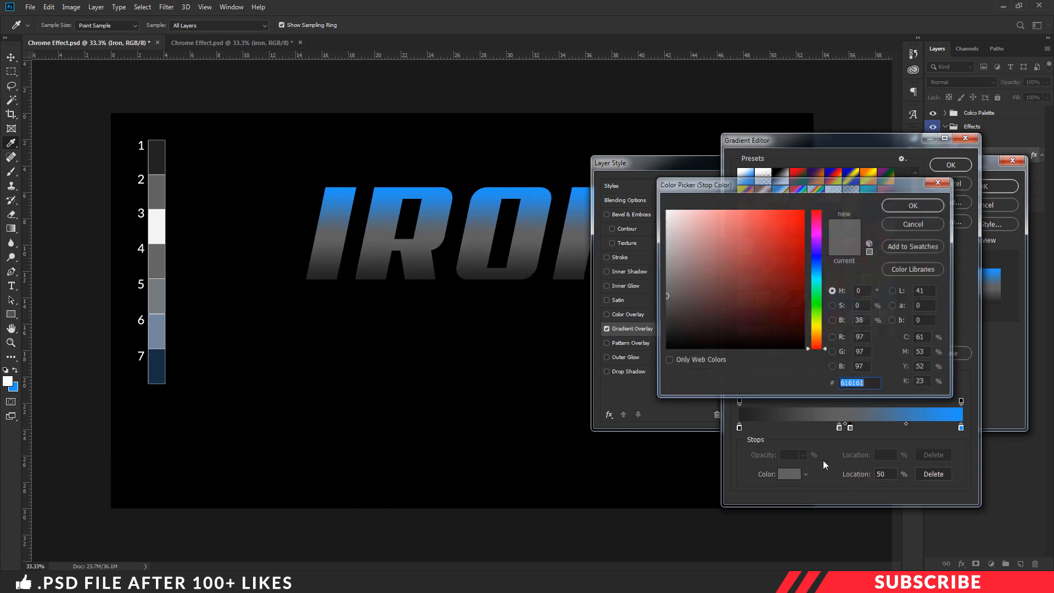
{"action": "left_click", "coordinate": [154, 224]}
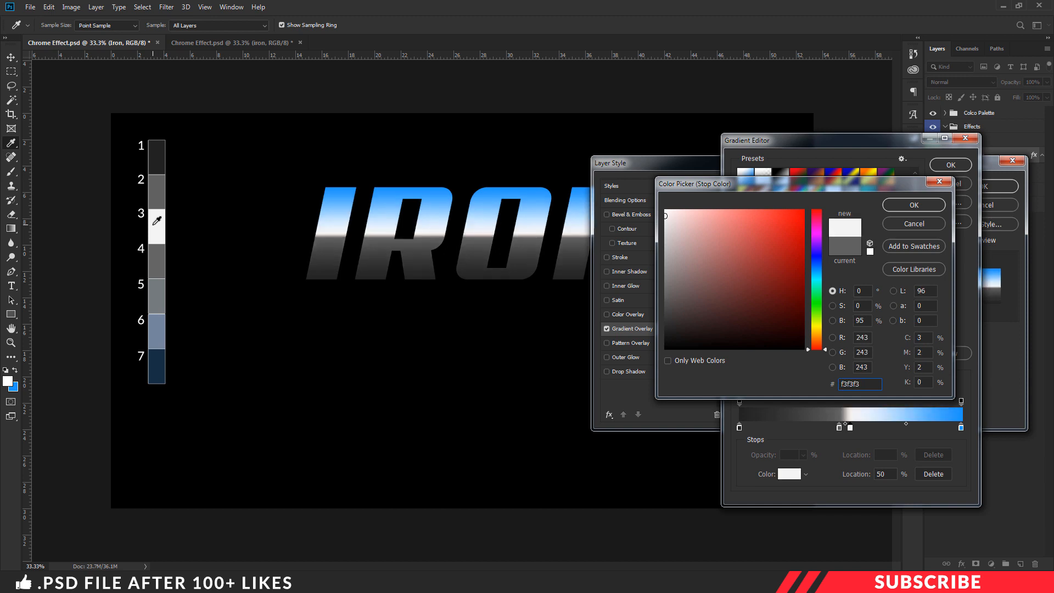
{"action": "left_click", "coordinate": [907, 208]}
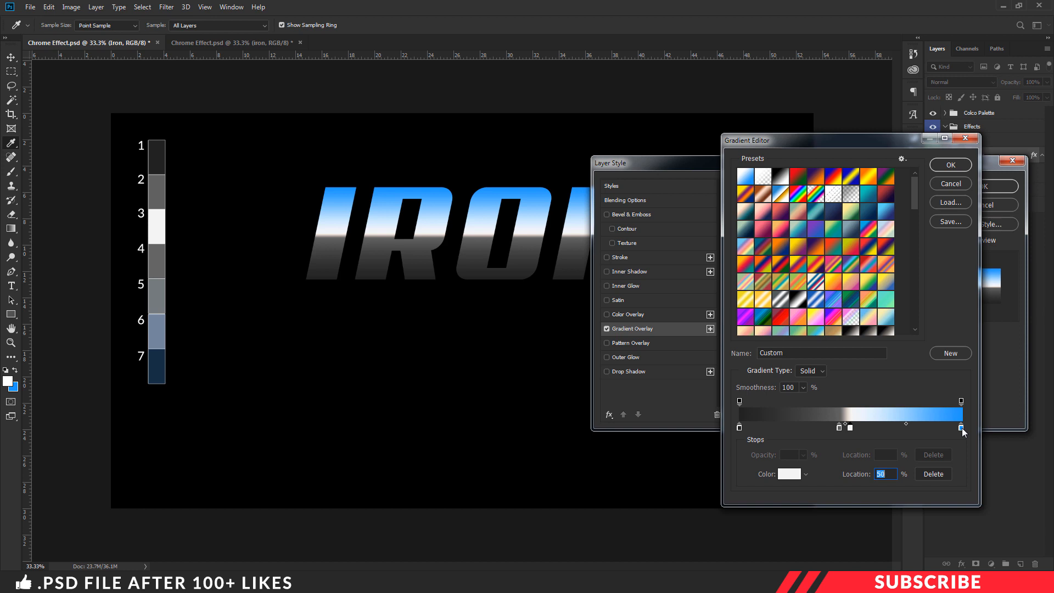
- Color the gradient's end stop #646464 from palette swatch 4 and set the midpoint between the 50% and end stops to 40%
{"action": "left_click", "coordinate": [960, 428]}
{"action": "left_click", "coordinate": [789, 473]}
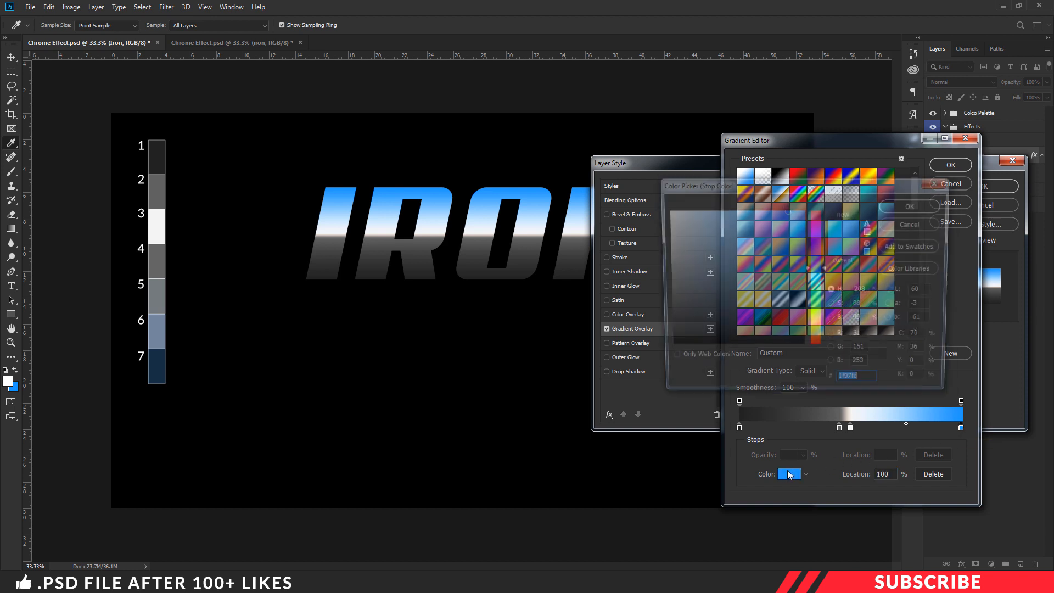
{"action": "left_click", "coordinate": [163, 251]}
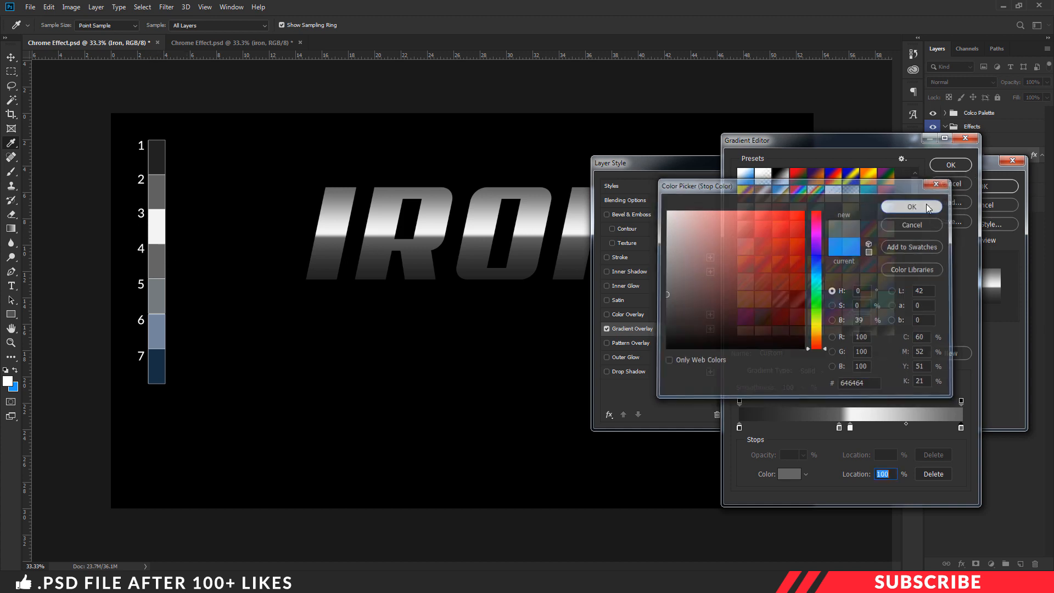
{"action": "left_click", "coordinate": [929, 206]}
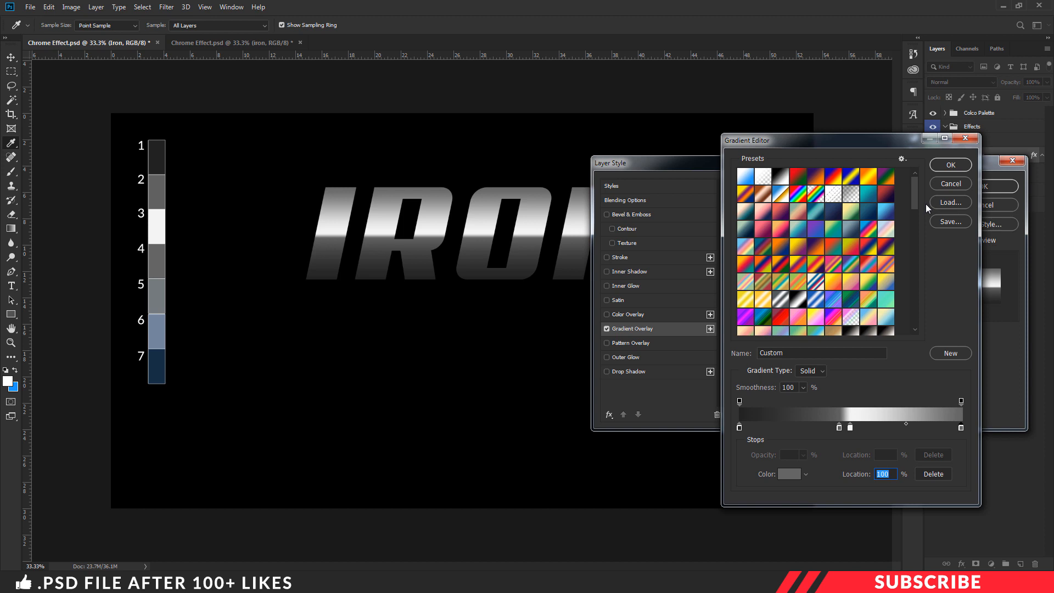
{"action": "left_click", "coordinate": [905, 423]}
{"action": "type", "text": "40"}
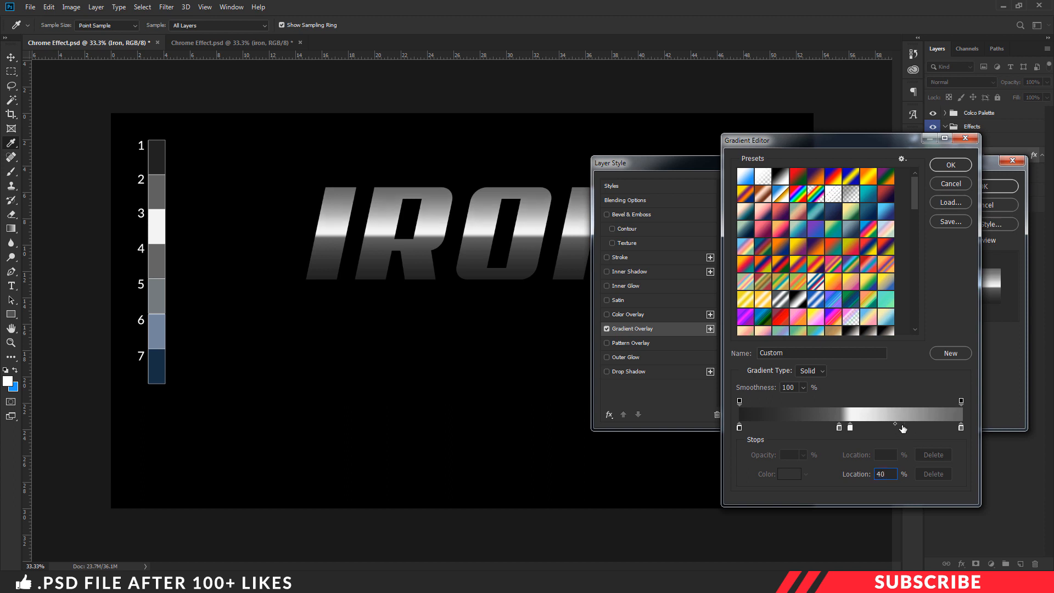
- Accept the custom gradient and choose the Linear style for the gradient overlay
{"action": "left_click", "coordinate": [950, 166]}
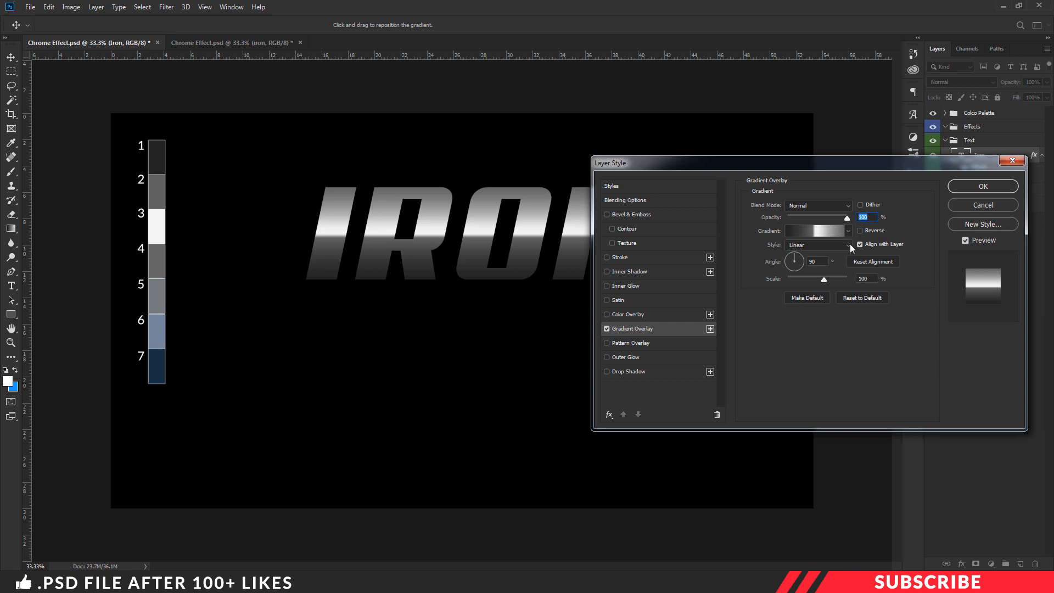
{"action": "left_click", "coordinate": [850, 244]}
{"action": "left_click", "coordinate": [838, 252]}
- Add a Stroke effect to the IRON text with a size of 4 px and Outside position
{"action": "left_click", "coordinate": [653, 258]}
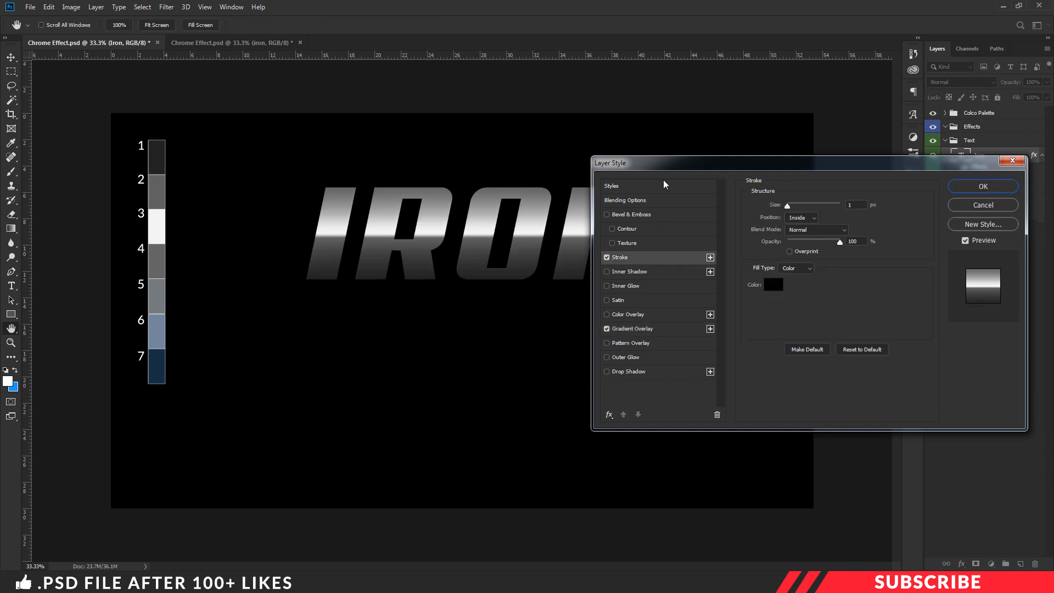
{"action": "left_click_drag", "start_coordinate": [663, 168], "coordinate": [659, 157]}
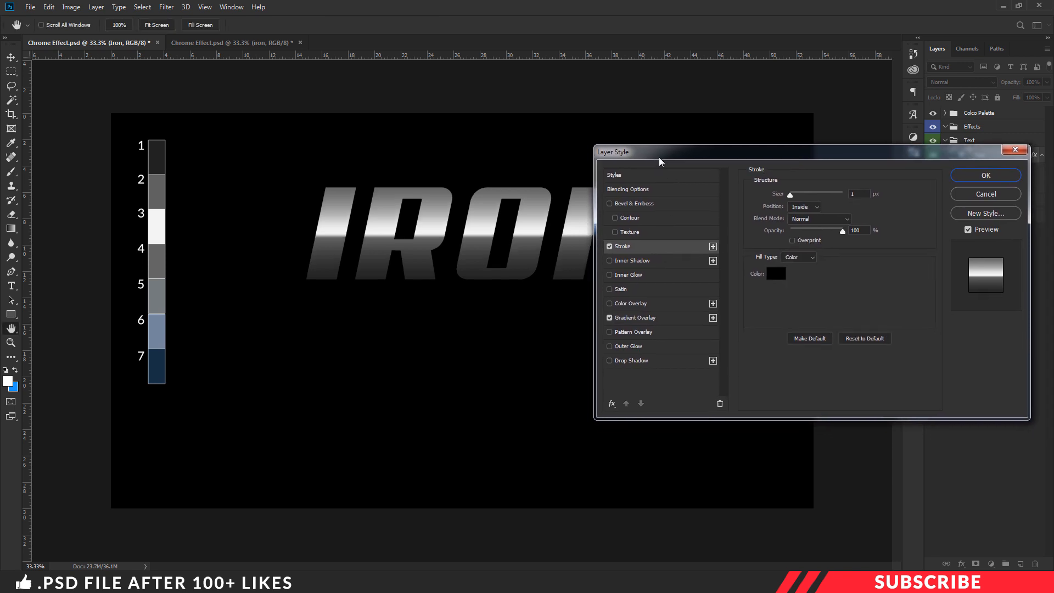
{"action": "left_click", "coordinate": [866, 193]}
{"action": "type", "text": "4"}
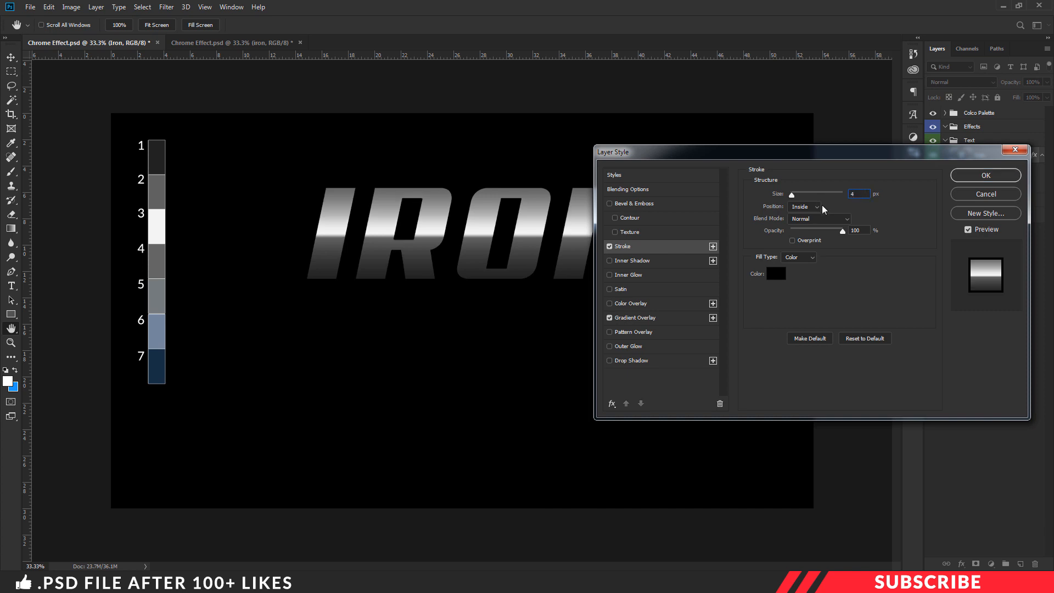
{"action": "left_click", "coordinate": [817, 207]}
{"action": "left_click", "coordinate": [812, 209]}
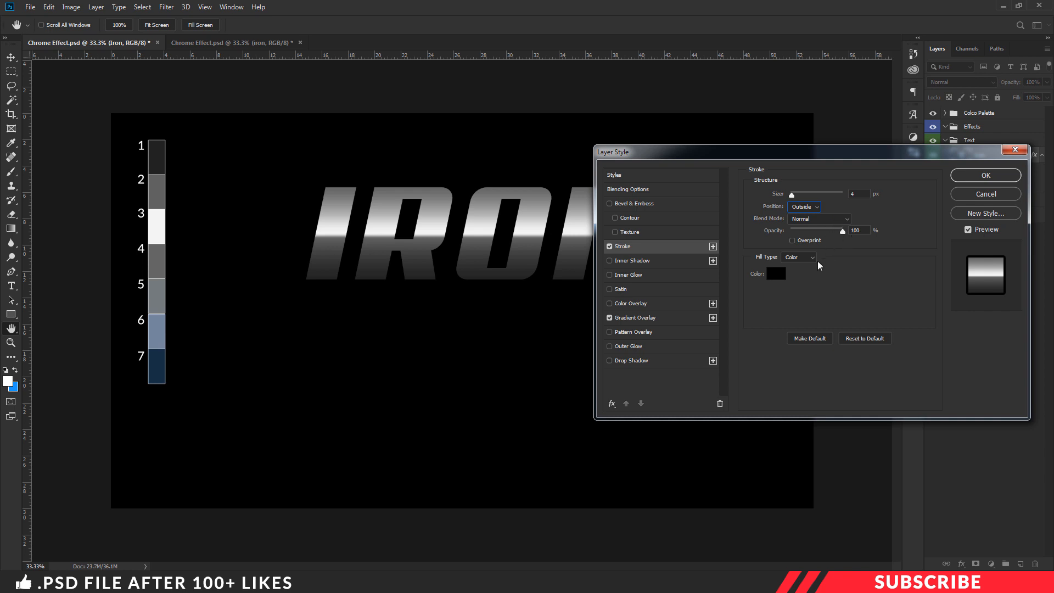
- Color the stroke gray by sampling palette swatch 5
{"action": "left_click", "coordinate": [776, 273]}
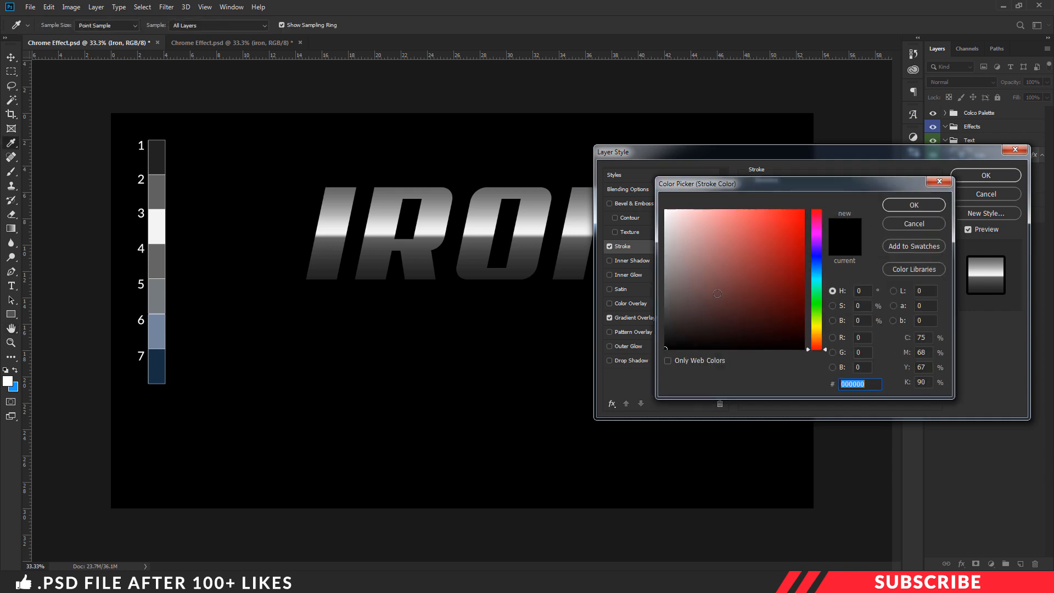
{"action": "left_click", "coordinate": [162, 289]}
{"action": "left_click", "coordinate": [916, 206]}
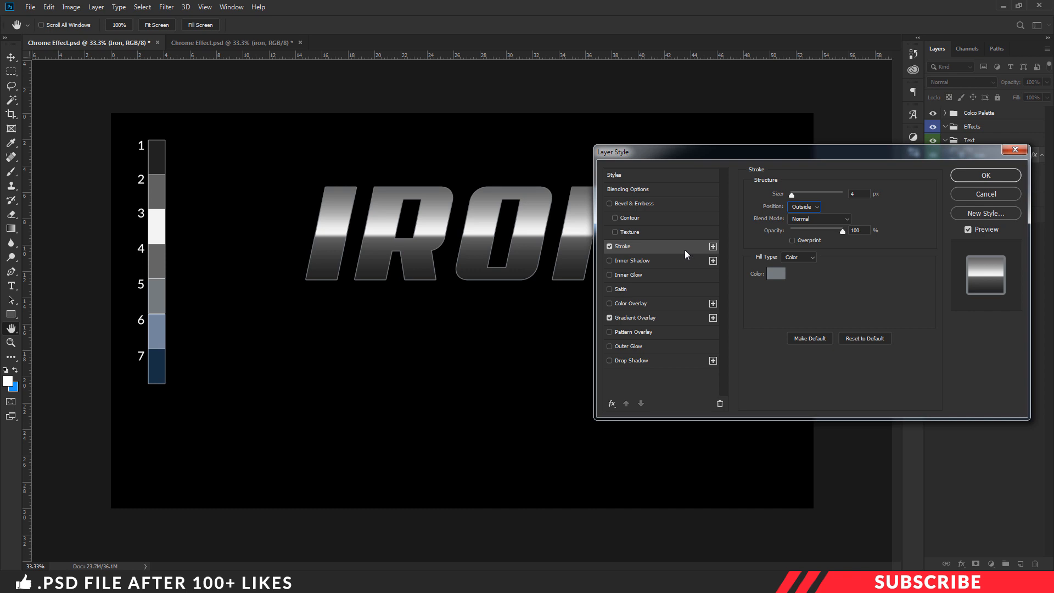
- Add a Bevel & Emboss effect with the Stroke Emboss style and the Chisel Hard technique
{"action": "left_click", "coordinate": [642, 204]}
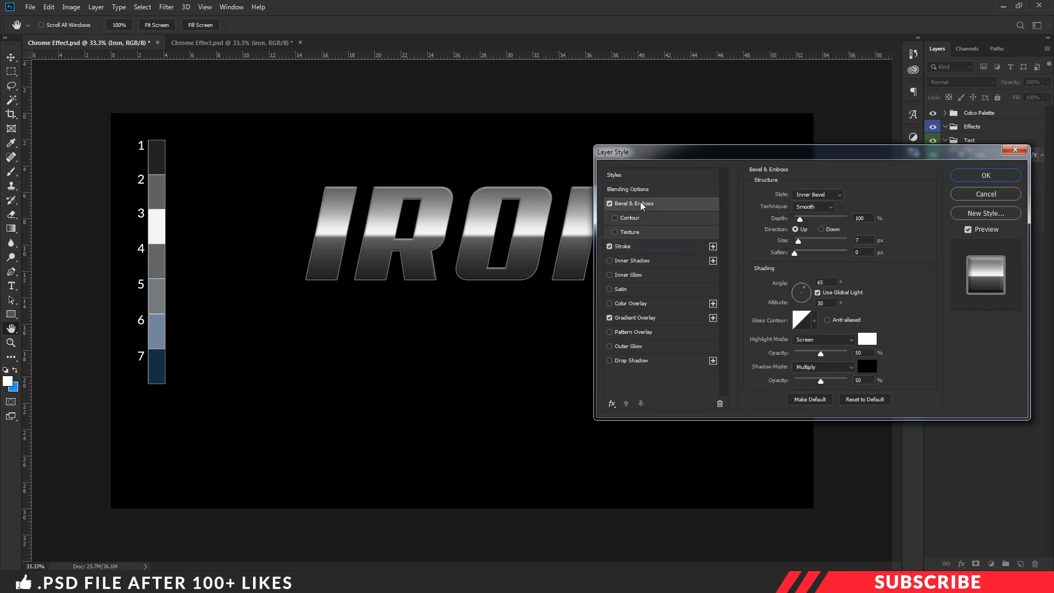
{"action": "left_click", "coordinate": [823, 195]}
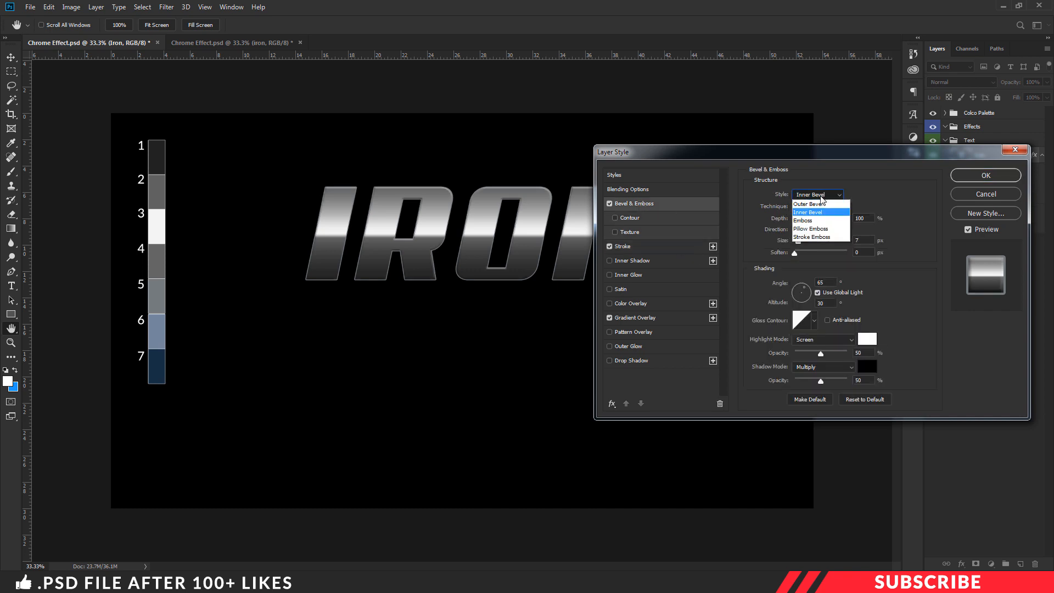
{"action": "left_click", "coordinate": [827, 237]}
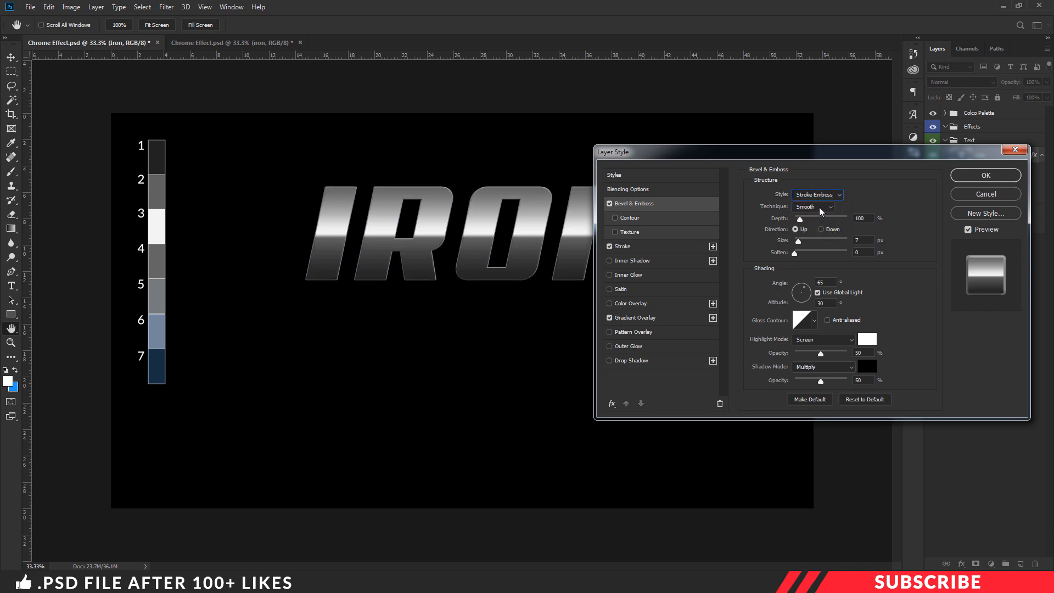
{"action": "left_click", "coordinate": [820, 206]}
{"action": "left_click", "coordinate": [818, 225]}
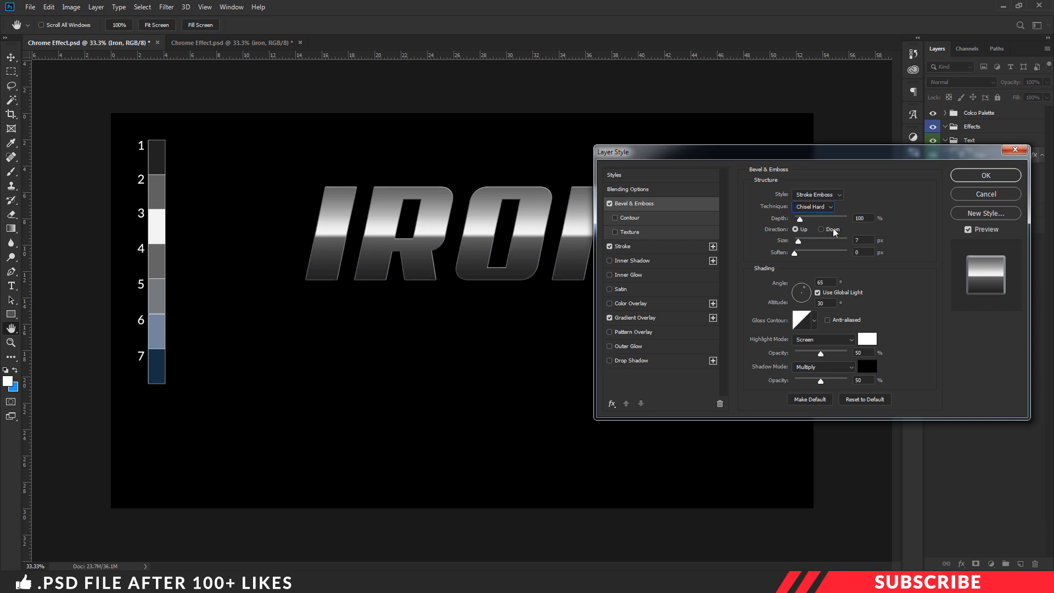
- Set the bevel's depth to 200%, direction to Down, size to 10 px and soften to 2 px
{"action": "double_click", "coordinate": [866, 219]}
{"action": "type", "text": "200"}
{"action": "left_click", "coordinate": [830, 229]}
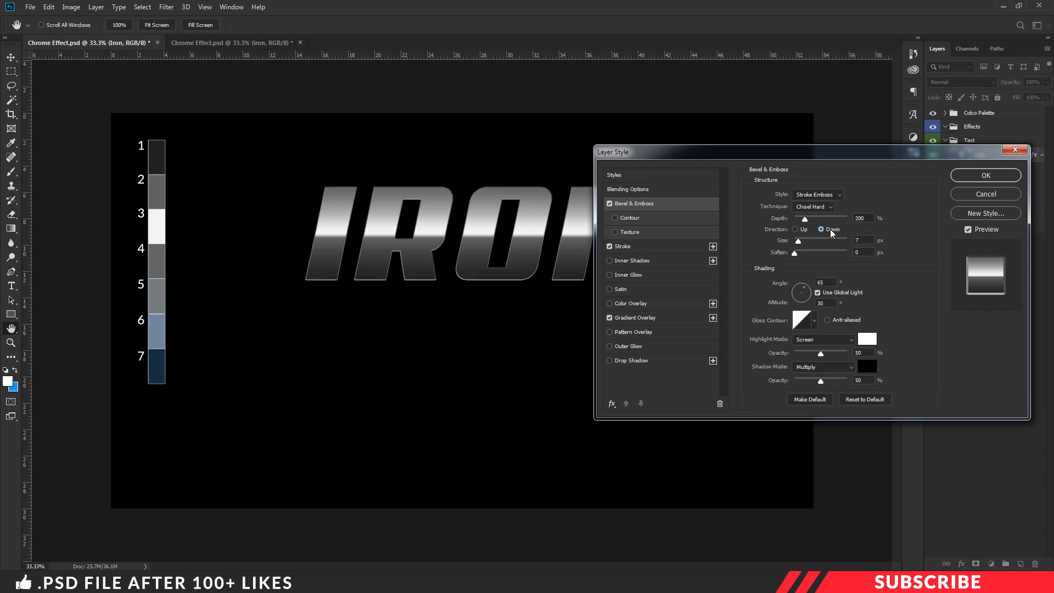
{"action": "double_click", "coordinate": [865, 241]}
{"action": "type", "text": "10"}
{"action": "type", "text": "2"}
- Apply the triple-peaked preset as the bevel's gloss contour
{"action": "left_click", "coordinate": [814, 320]}
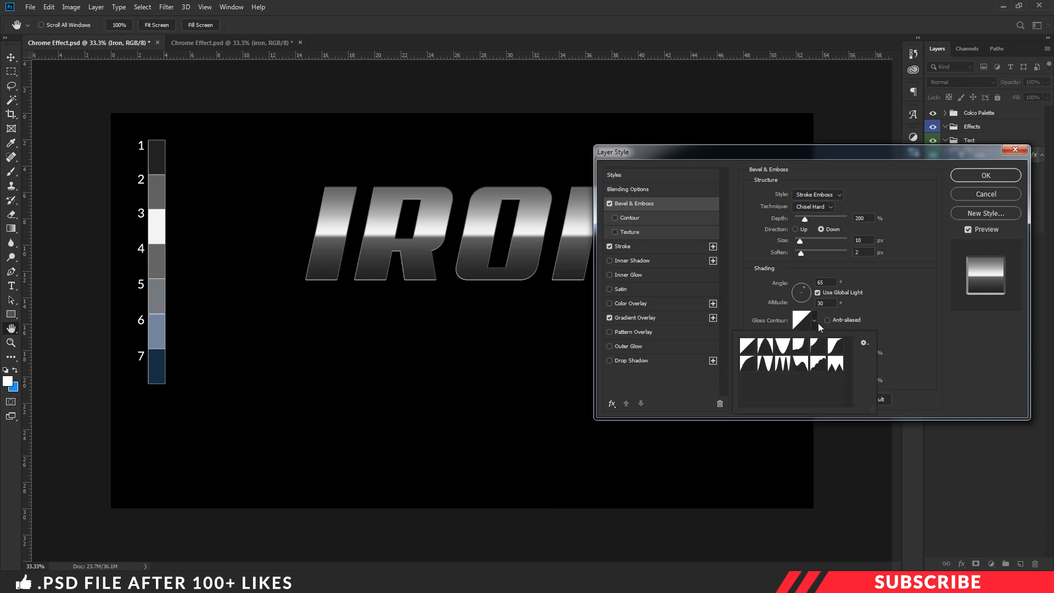
{"action": "left_click", "coordinate": [783, 364]}
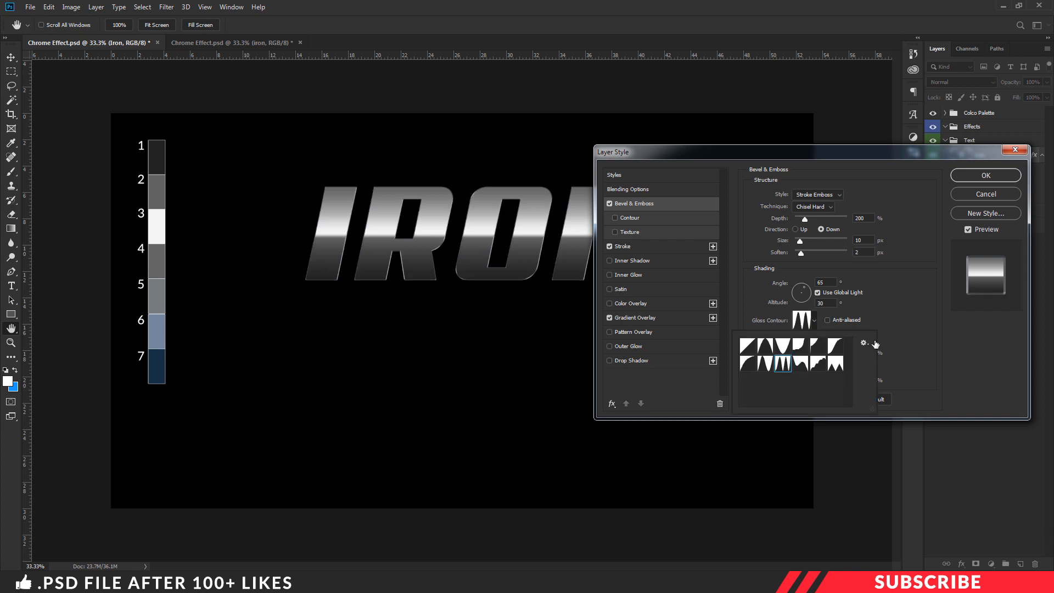
{"action": "left_click", "coordinate": [897, 302]}
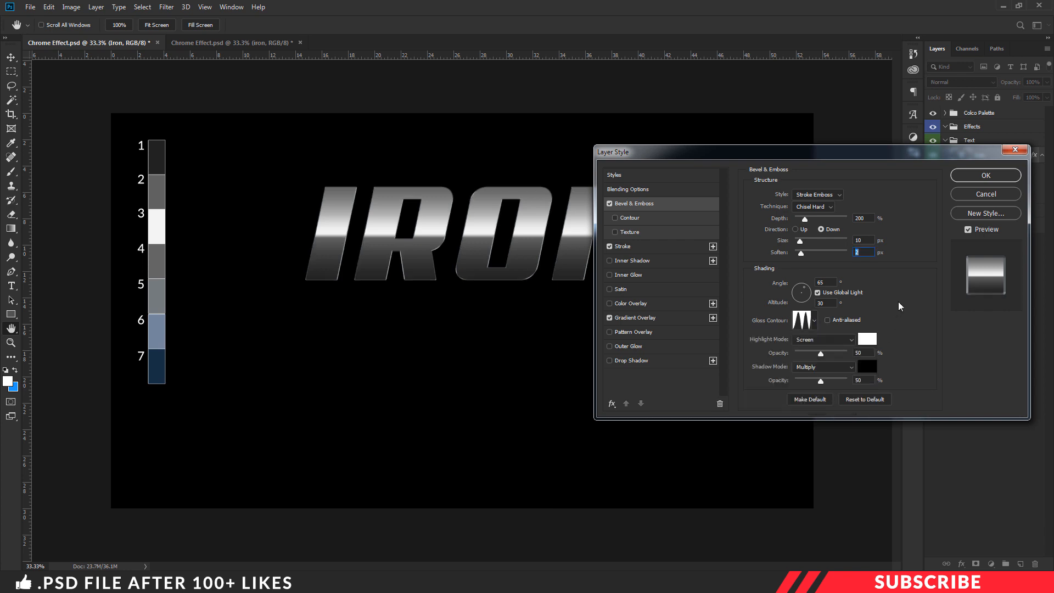
- Set the bevel's highlight mode to Color Dodge with 75% opacity
{"action": "left_click", "coordinate": [843, 344]}
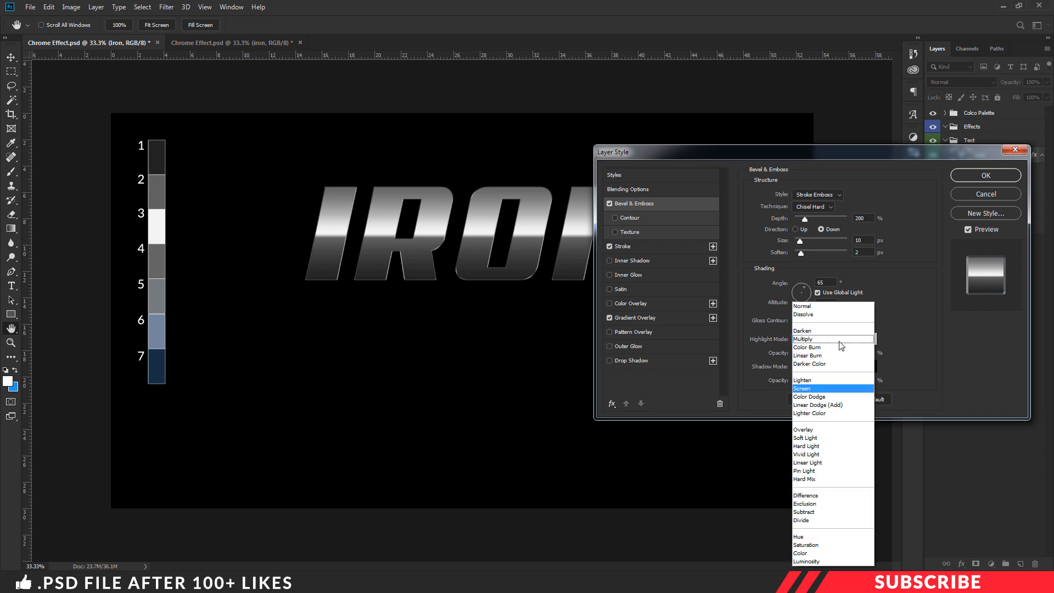
{"action": "left_click", "coordinate": [818, 398]}
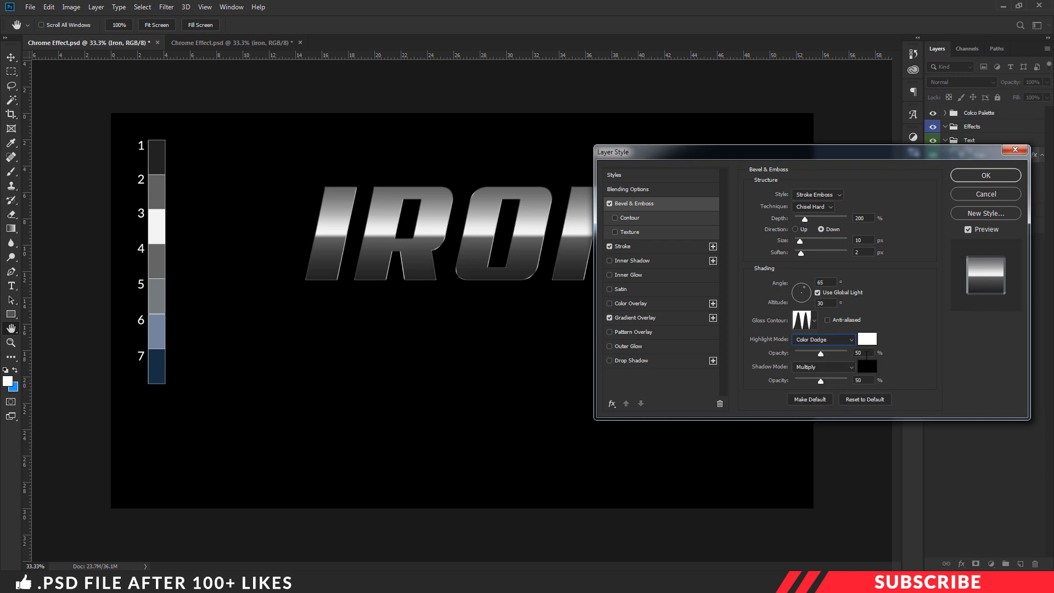
{"action": "left_click_drag", "start_coordinate": [866, 355], "coordinate": [851, 355]}
{"action": "type", "text": "75"}
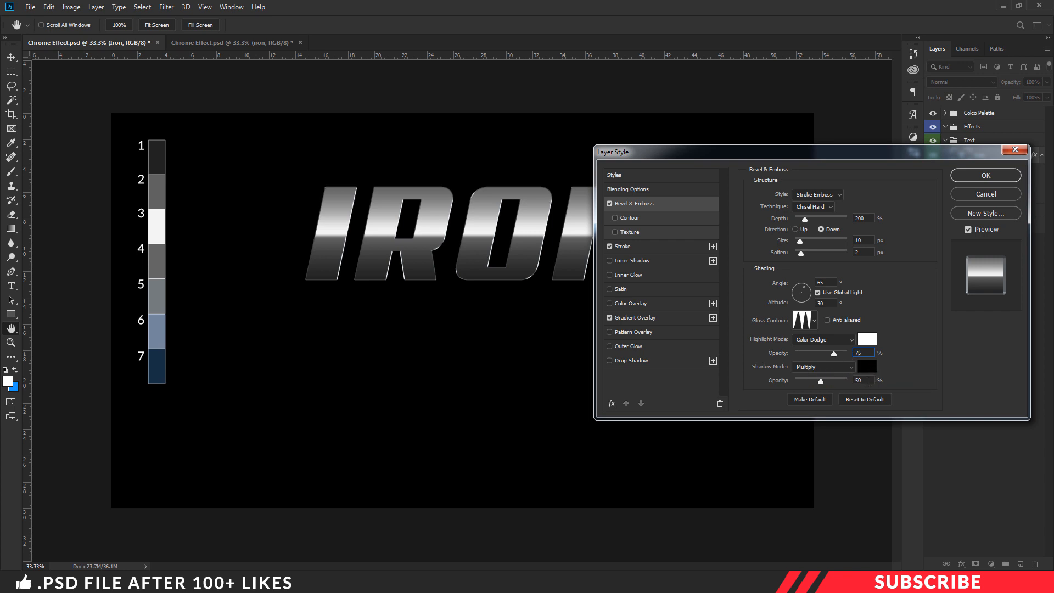
- Add an Inner Glow effect with the Color Dodge blend mode and 50% opacity
{"action": "left_click", "coordinate": [638, 276]}
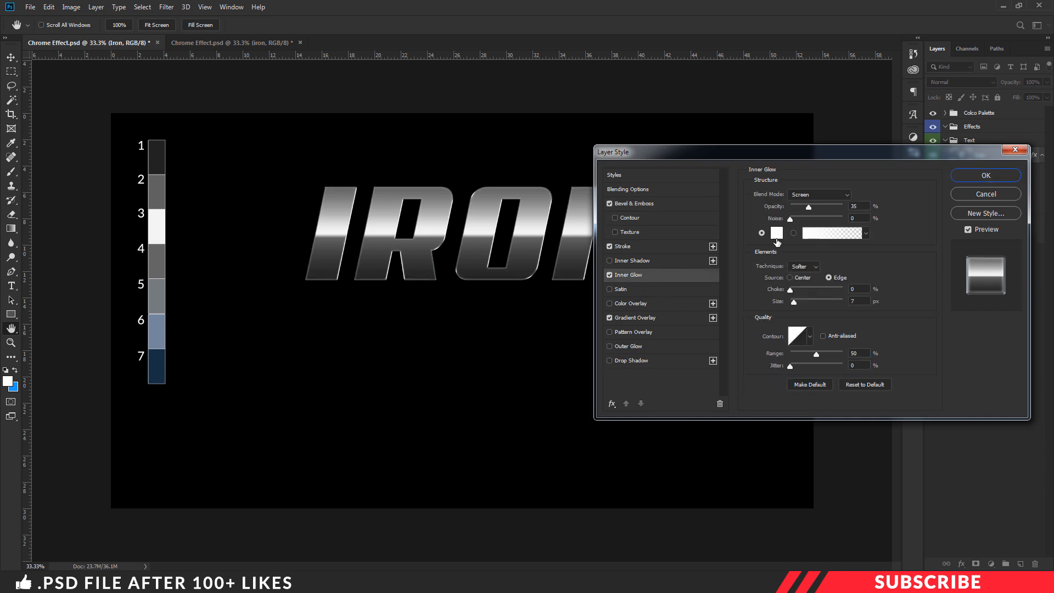
{"action": "left_click", "coordinate": [824, 195]}
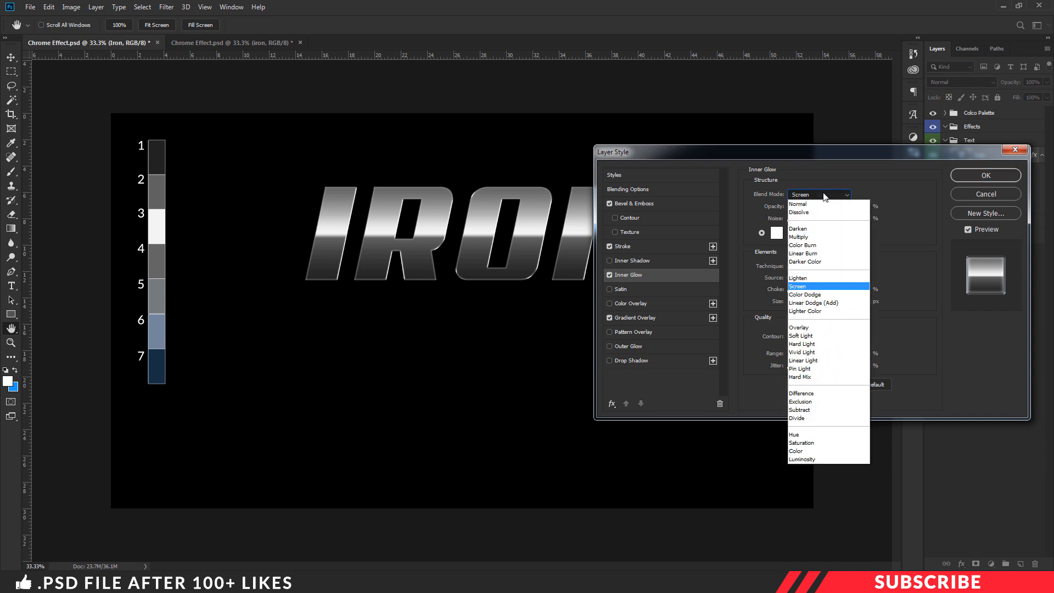
{"action": "left_click", "coordinate": [816, 295]}
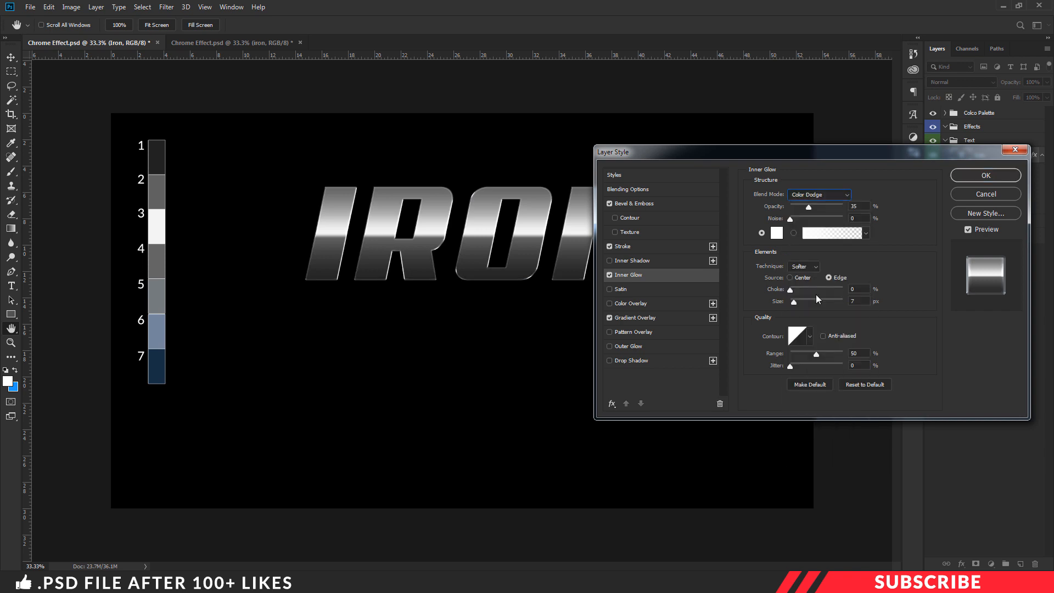
{"action": "double_click", "coordinate": [852, 207]}
{"action": "type", "text": "50"}
- Color the inner glow #75859c, sampled from palette swatch 6, and set its size to 60 px
{"action": "left_click", "coordinate": [777, 235]}
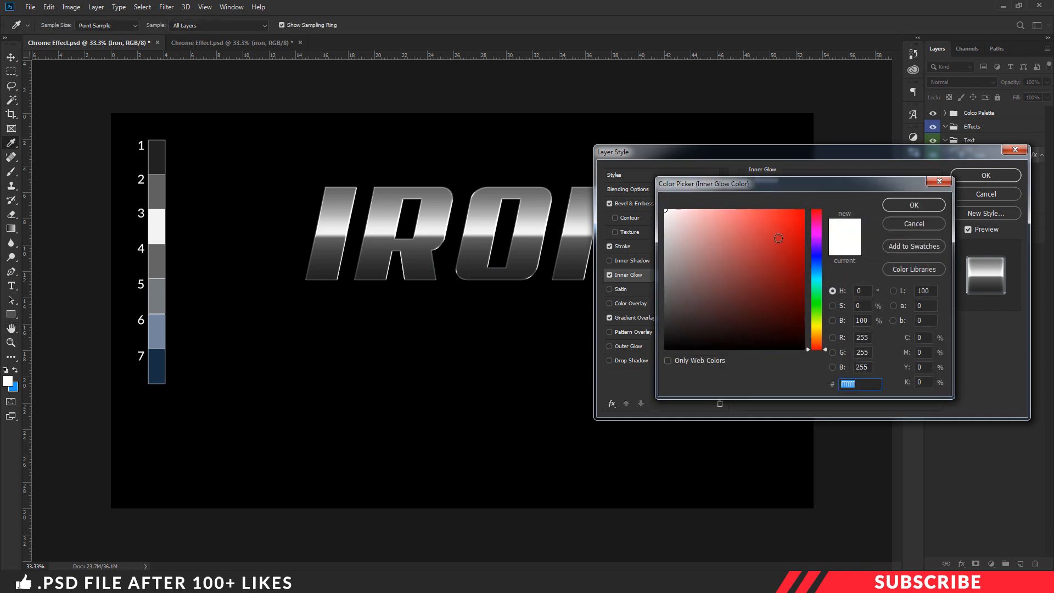
{"action": "left_click", "coordinate": [162, 325]}
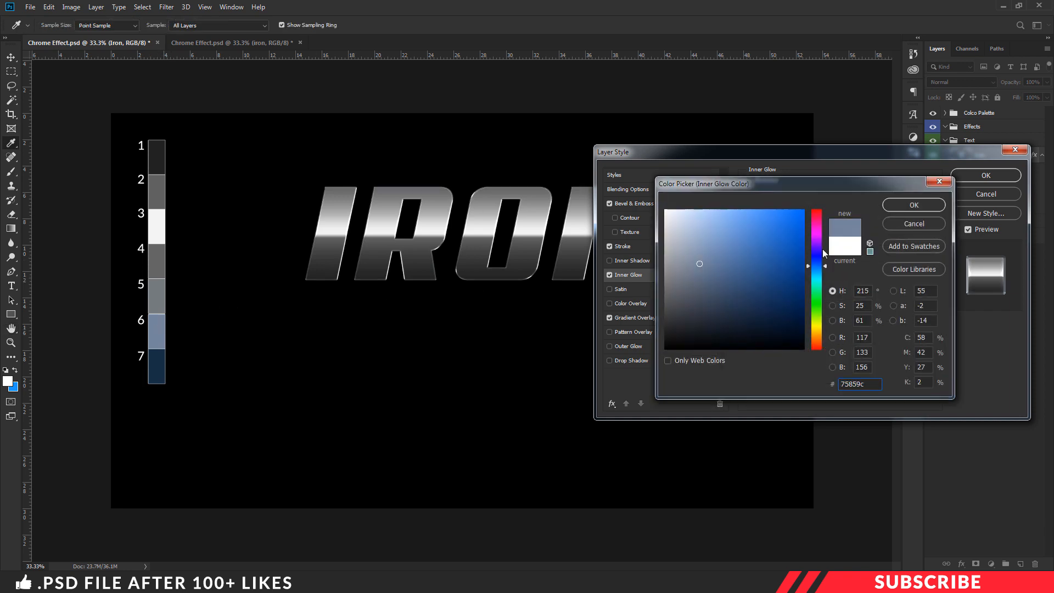
{"action": "left_click", "coordinate": [894, 206]}
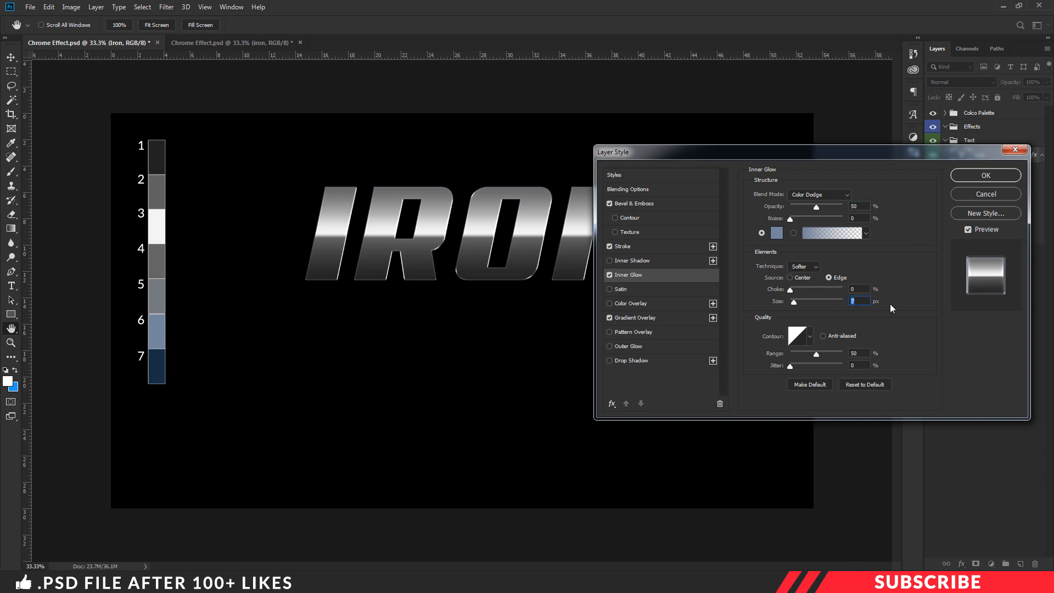
{"action": "type", "text": "60"}
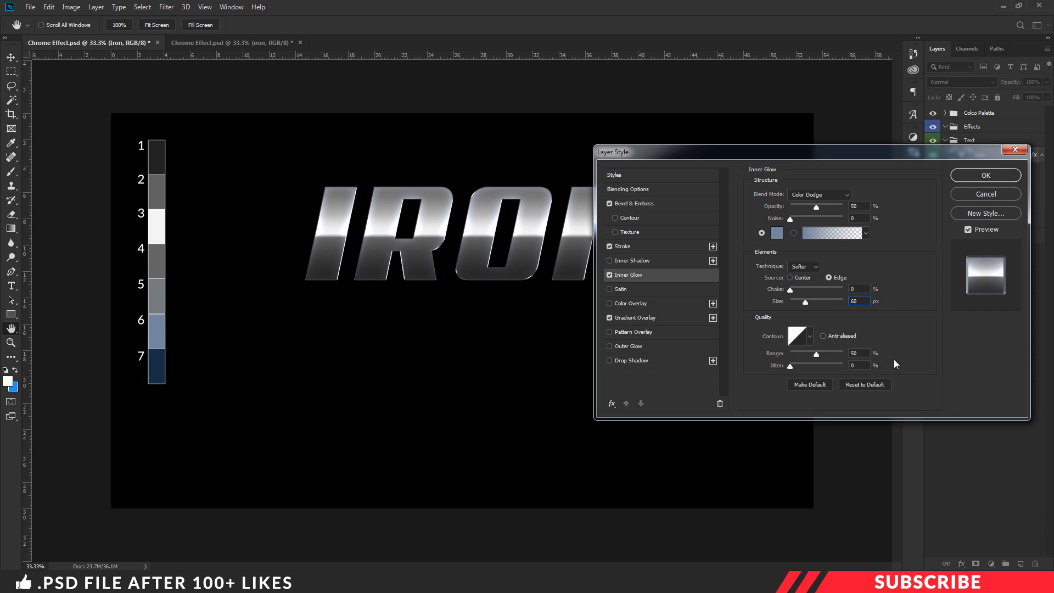
- Add a Color Overlay effect to the text with the Overlay blend mode
{"action": "left_click", "coordinate": [645, 303]}
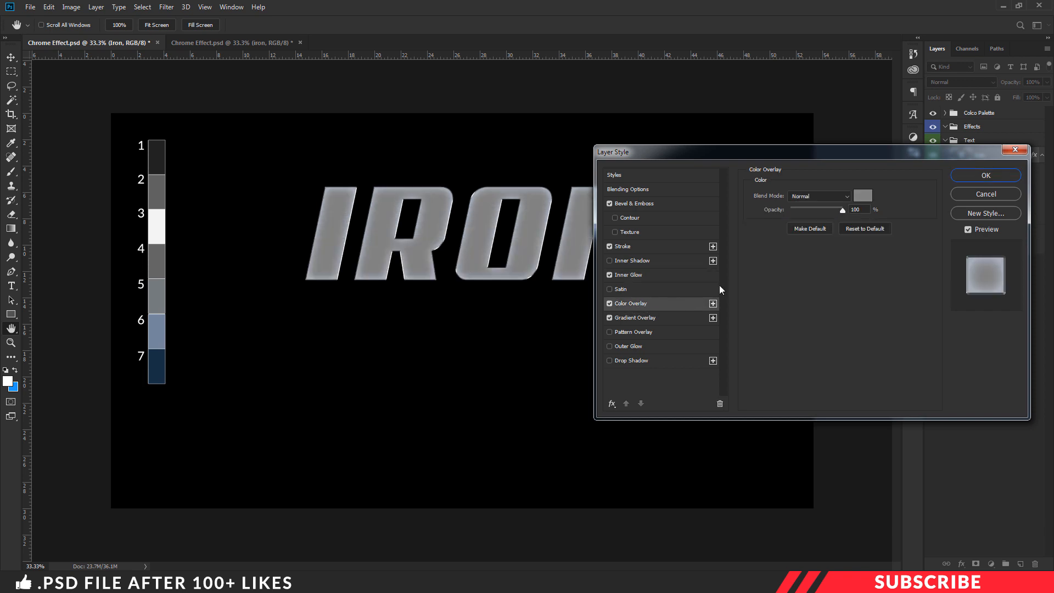
{"action": "left_click", "coordinate": [843, 197]}
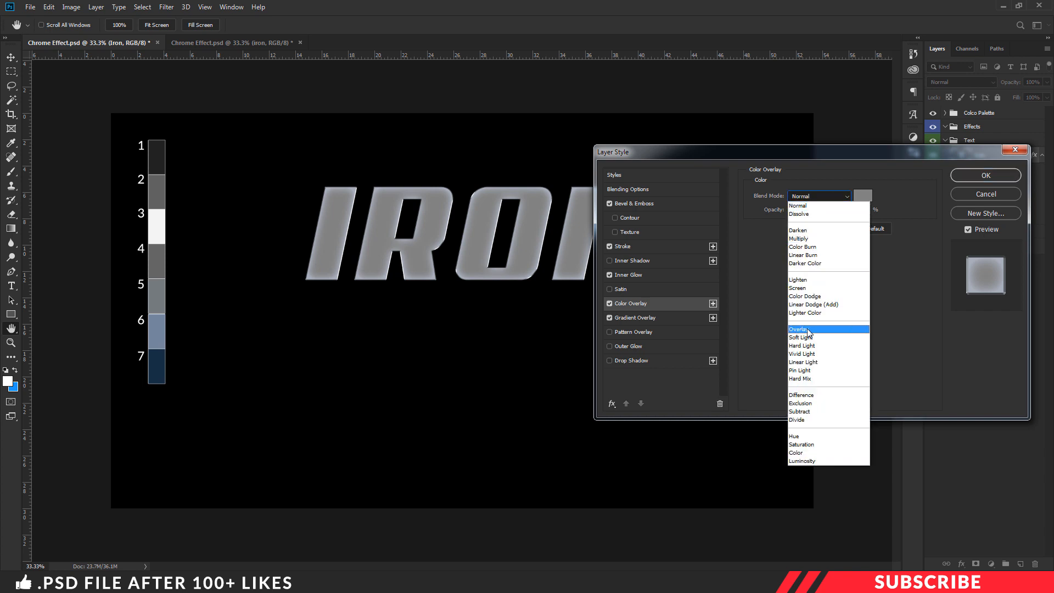
{"action": "left_click", "coordinate": [806, 329]}
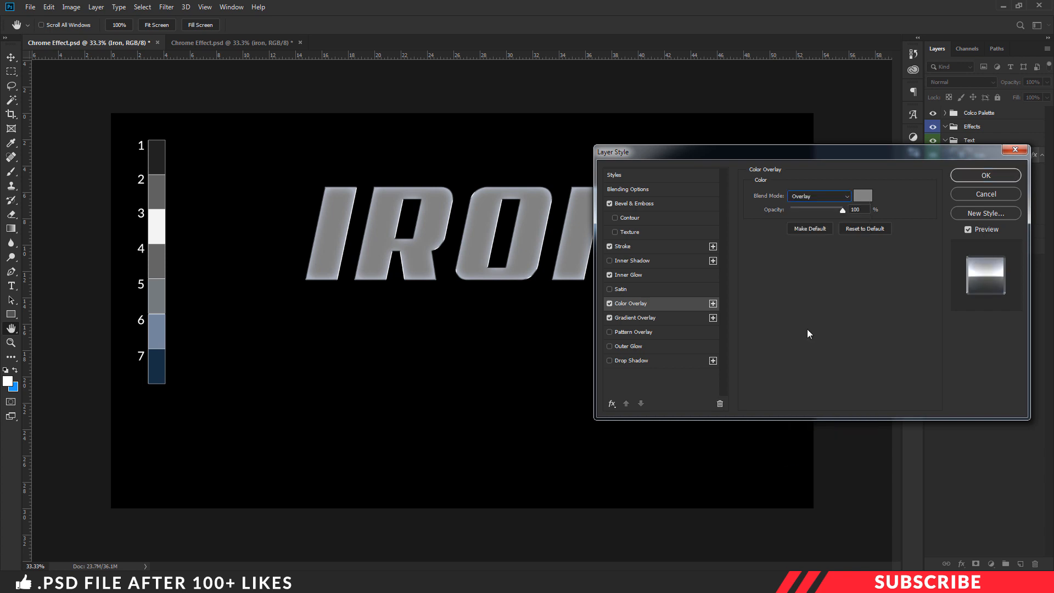
- Color the overlay #162e44, sampled from palette swatch 7, and set its opacity to 30%
{"action": "left_click", "coordinate": [861, 198]}
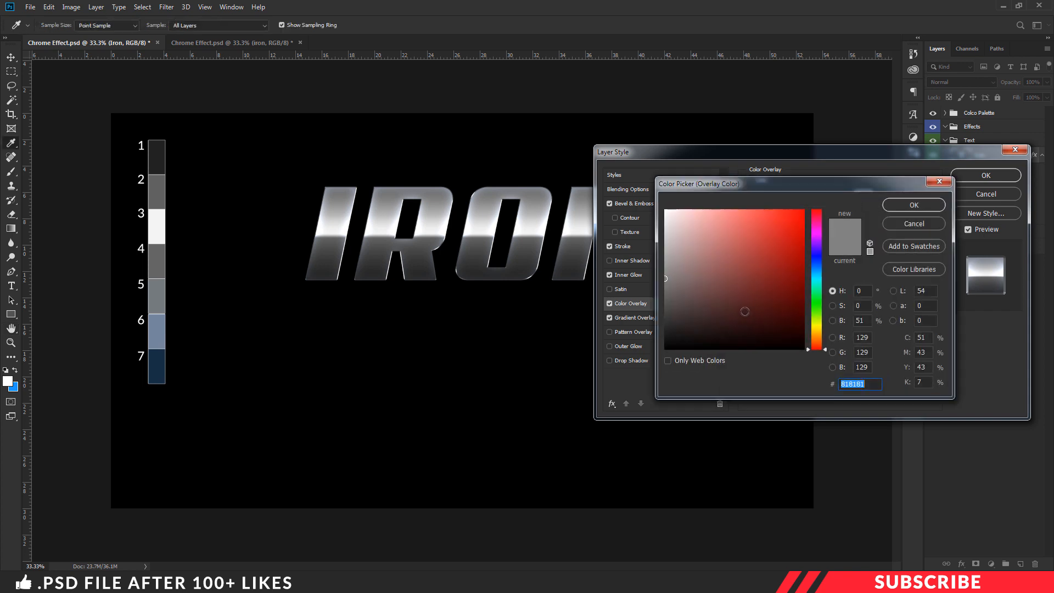
{"action": "left_click", "coordinate": [163, 368]}
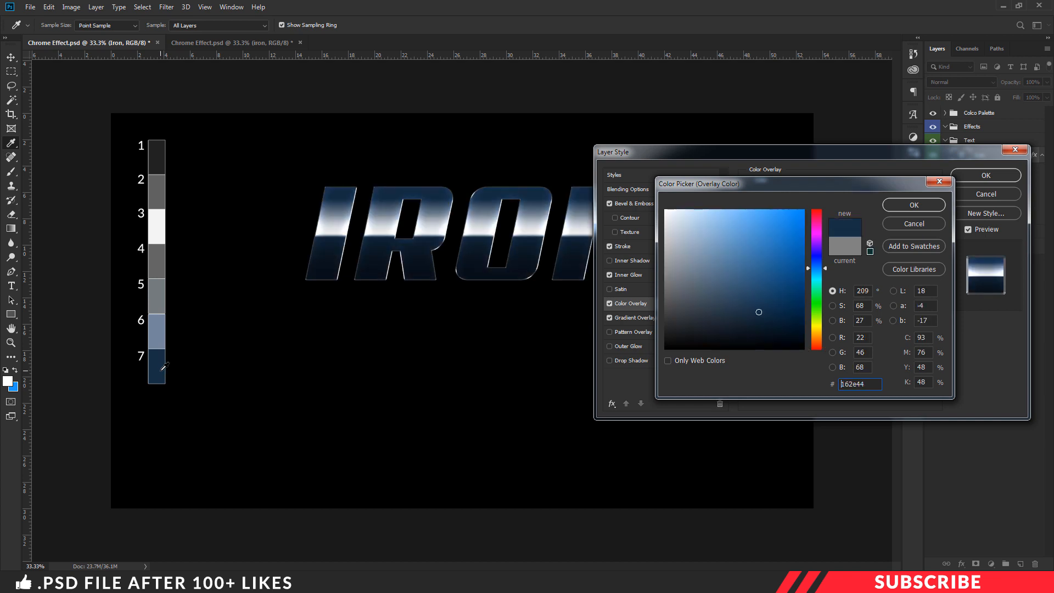
{"action": "left_click", "coordinate": [904, 209]}
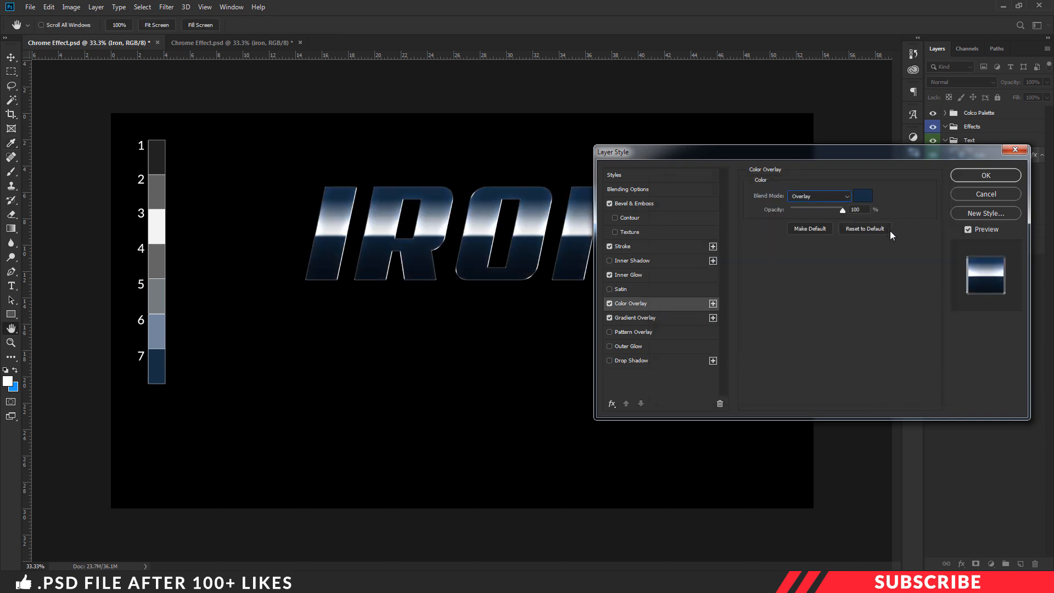
{"action": "type", "text": "30"}
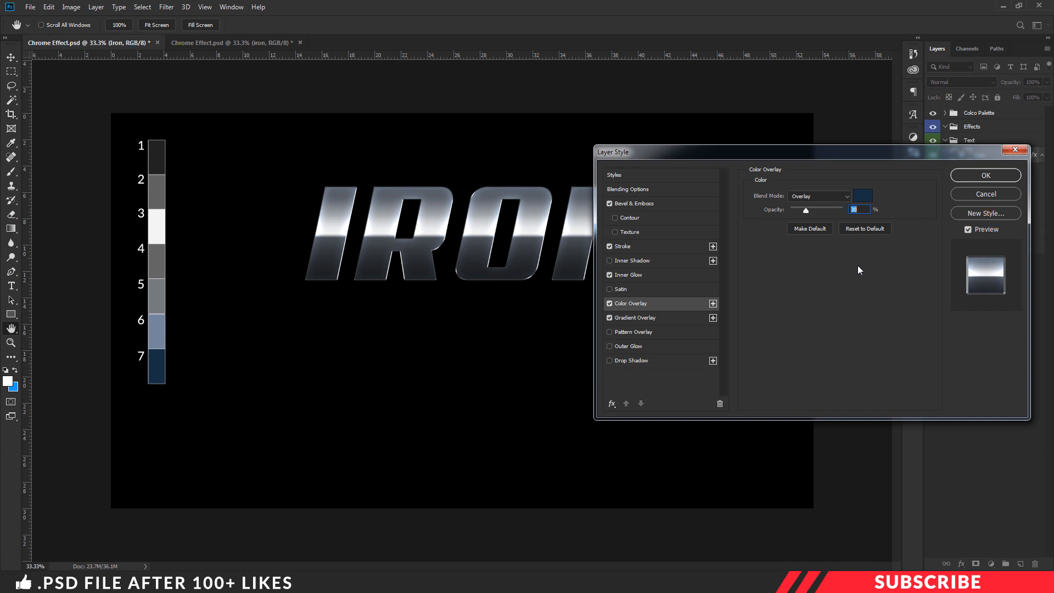
- Add a Drop Shadow effect with Multiply blend mode, 45% opacity and a 90° angle
{"action": "left_click", "coordinate": [646, 361]}
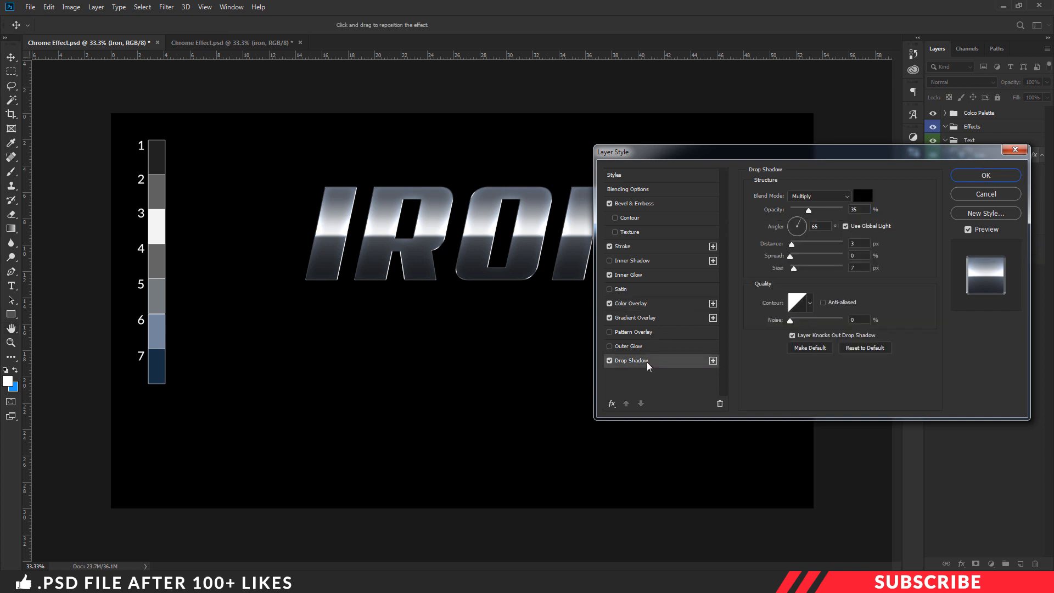
{"action": "left_click", "coordinate": [835, 195]}
{"action": "left_click", "coordinate": [808, 237]}
{"action": "type", "text": "6"}
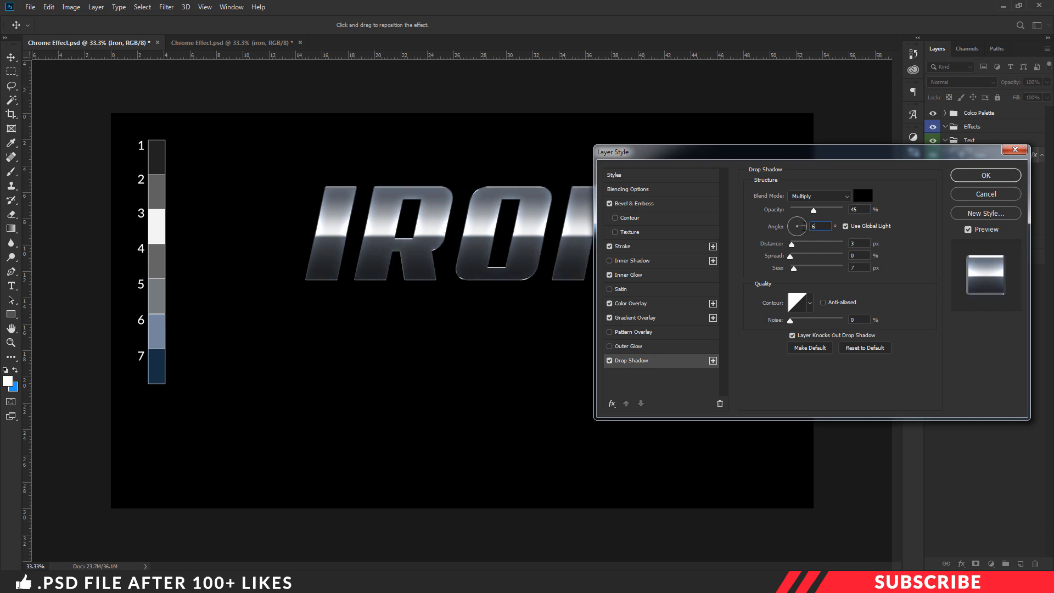
{"action": "type", "text": "0"}
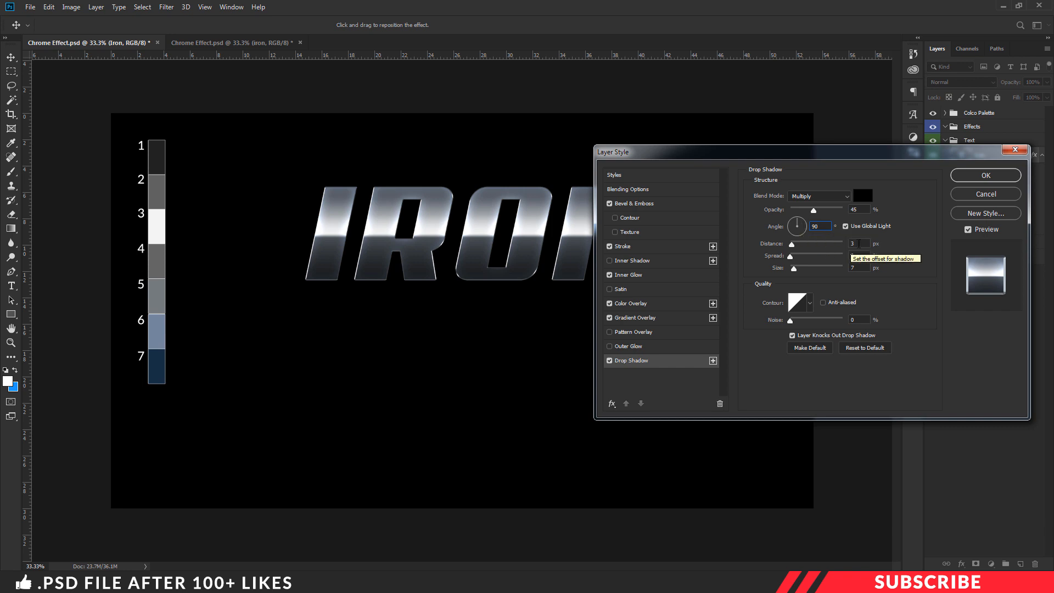
- Set the drop shadow's distance to 13 px and size to 16 px, and apply the layer style
{"action": "left_click", "coordinate": [859, 243]}
{"action": "type", "text": "13"}
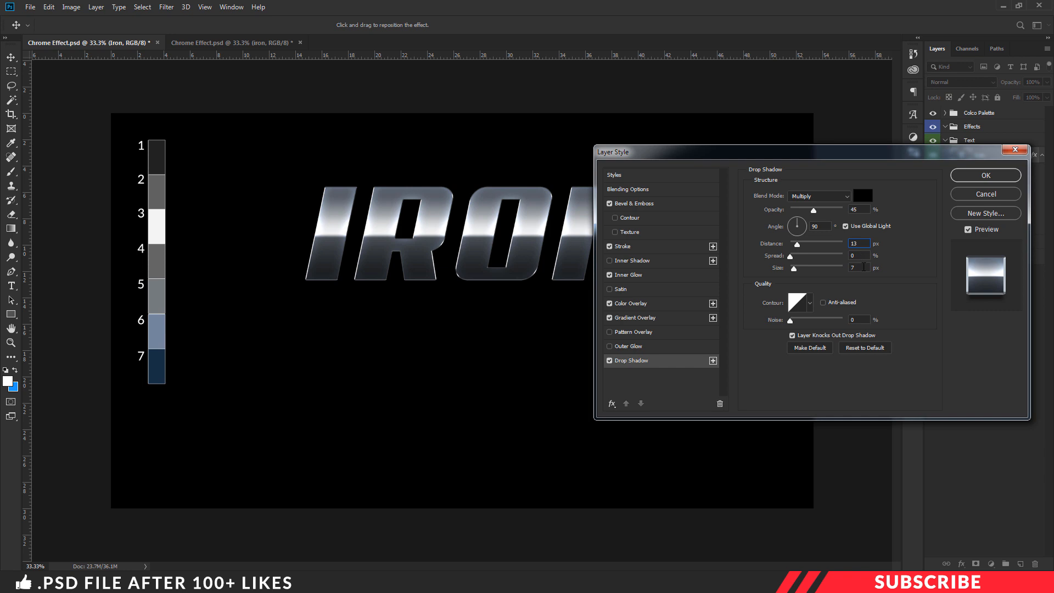
{"action": "type", "text": "16"}
{"action": "left_click", "coordinate": [973, 178]}
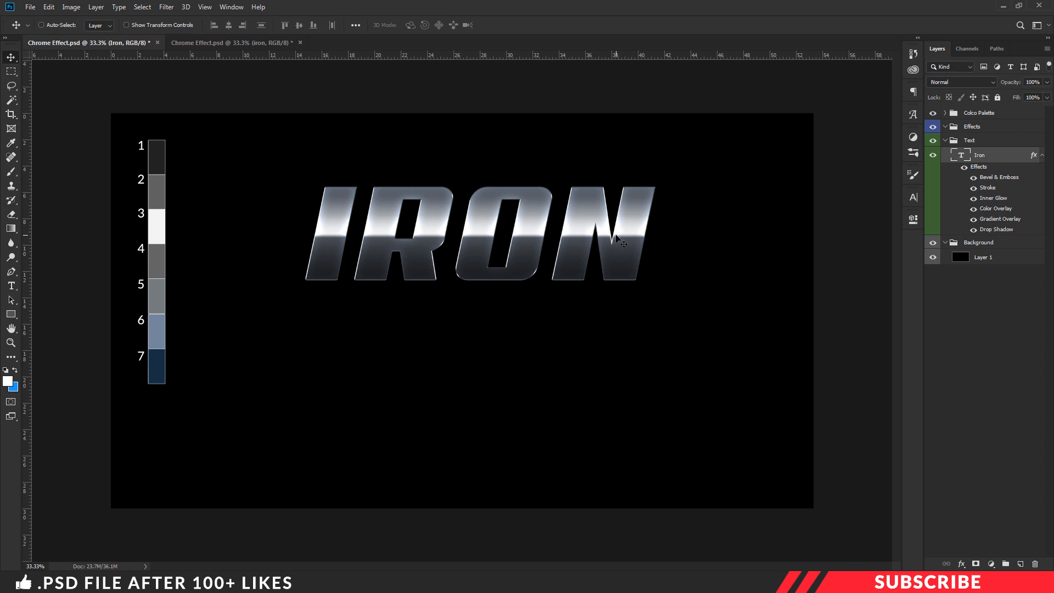
- Nudge the IRON text slightly left, then duplicate its layer and place the copy directly below the original
{"action": "left_click_drag", "start_coordinate": [616, 235], "coordinate": [612, 235]}
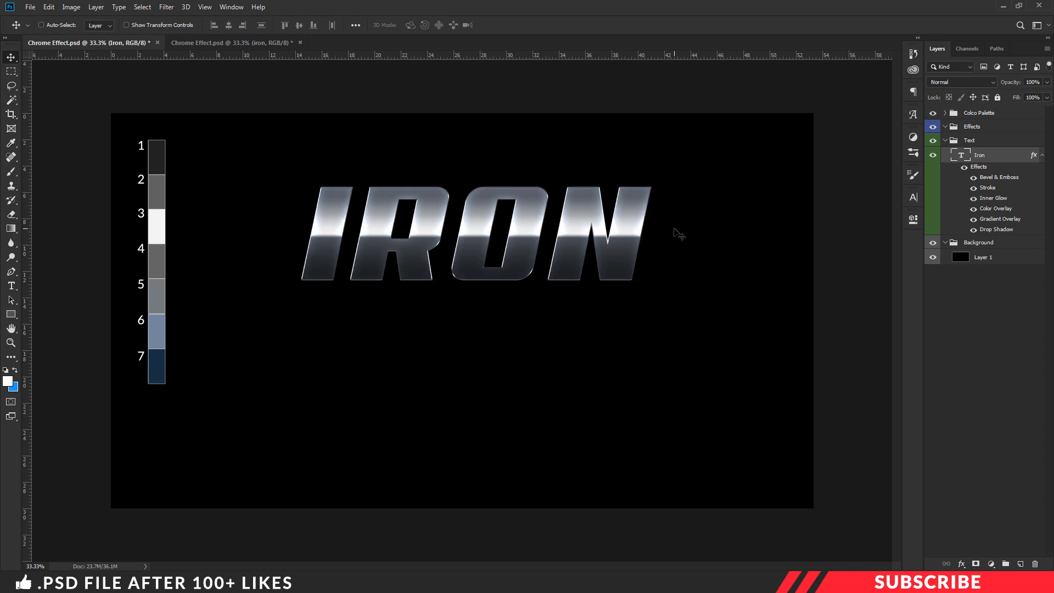
{"action": "key", "text": "ctrl+j"}
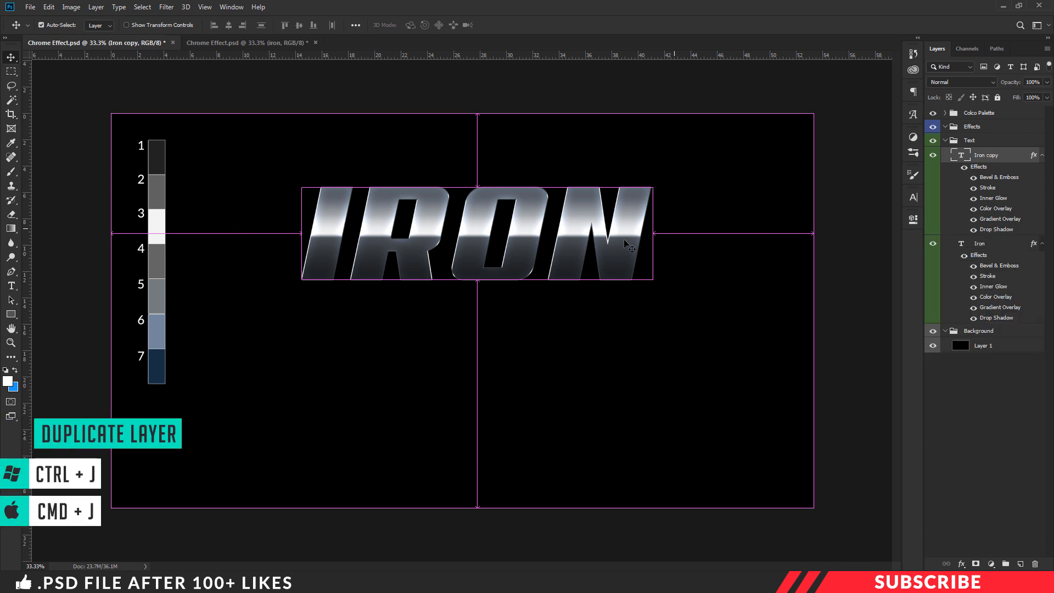
{"action": "left_click_drag", "start_coordinate": [677, 235], "coordinate": [625, 408]}
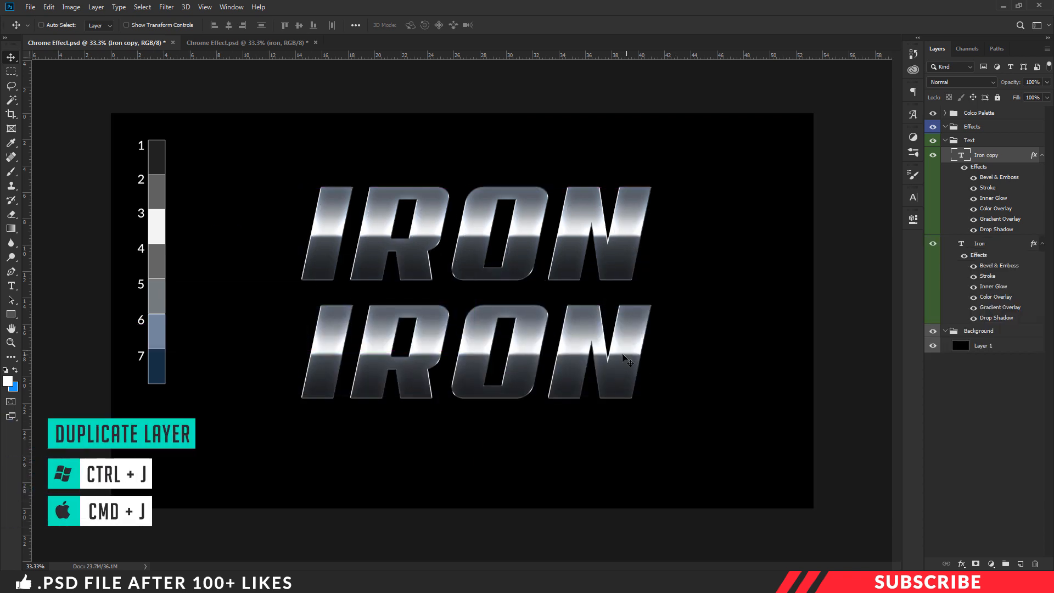
- Replace the wording of the lower text copy with "man"
{"action": "key", "text": "t"}
{"action": "left_click", "coordinate": [585, 349]}
{"action": "key", "text": "ctrl+a"}
{"action": "type", "text": "Man"}
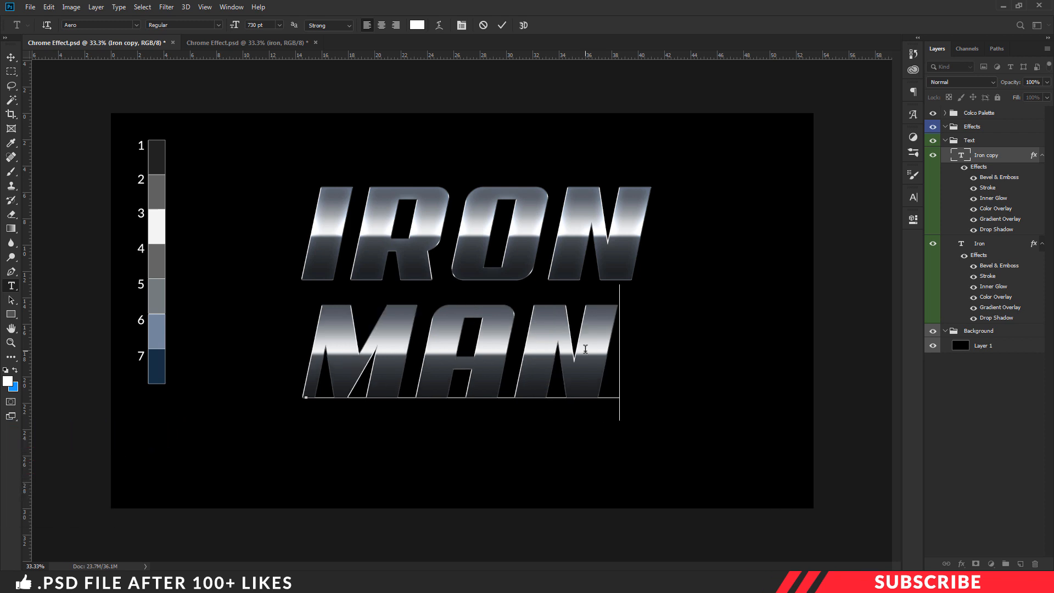
{"action": "key", "text": "ctrl+Return"}
{"action": "key", "text": "v"}
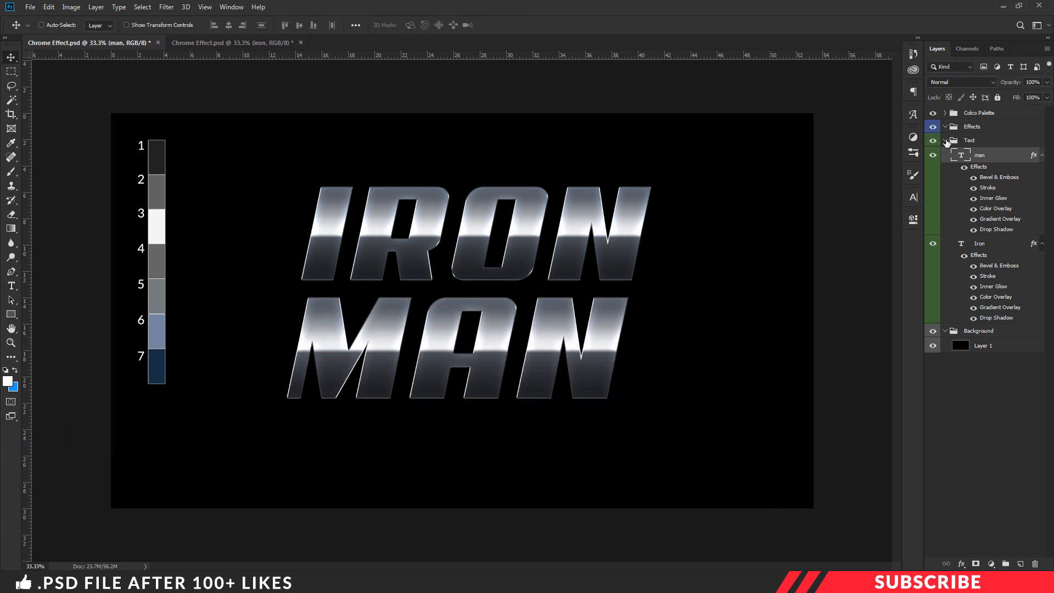
- Collapse the Text group, hide the Colco Palette group, and add a Curves adjustment layer inside the Effects group
{"action": "left_click", "coordinate": [945, 141]}
{"action": "left_click", "coordinate": [934, 113]}
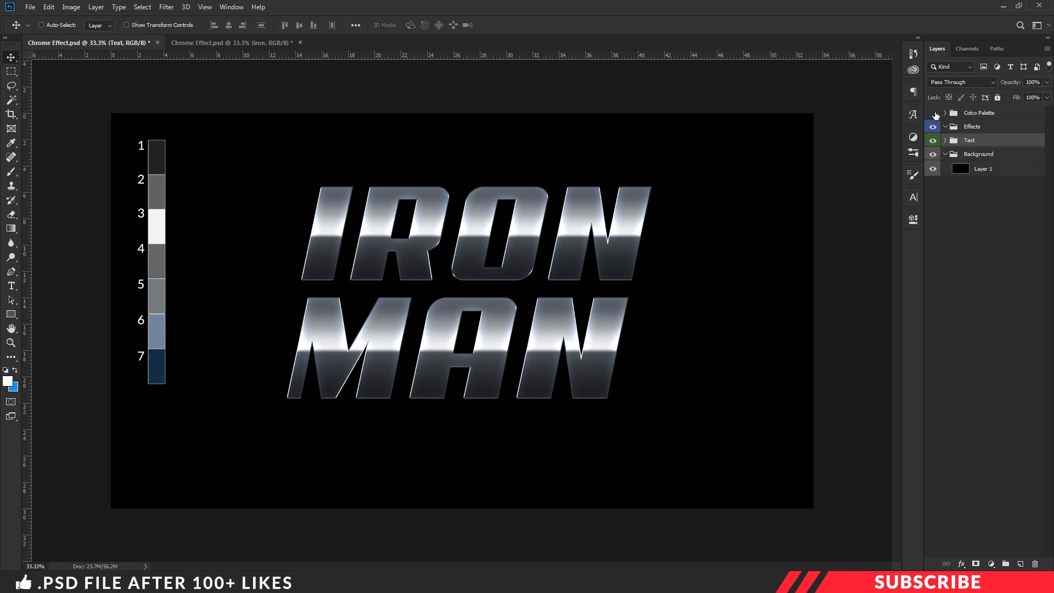
{"action": "left_click", "coordinate": [980, 127]}
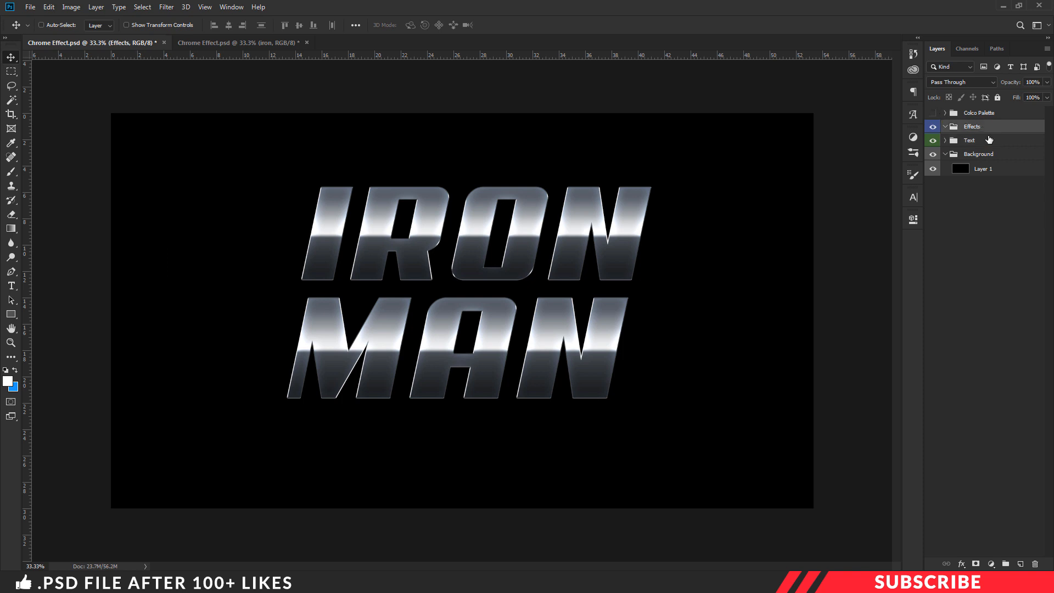
{"action": "left_click", "coordinate": [991, 564]}
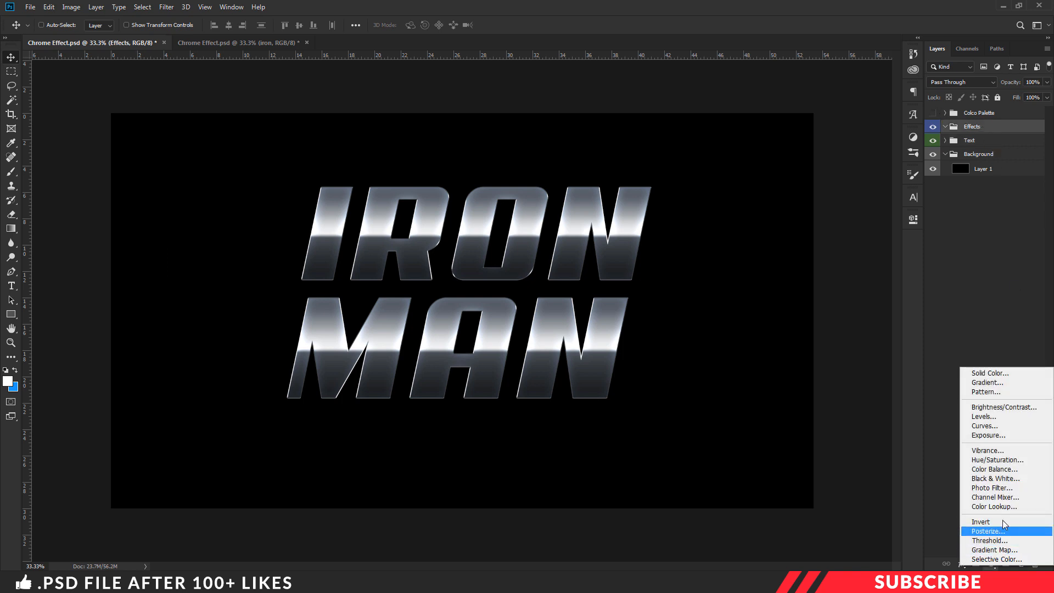
{"action": "left_click", "coordinate": [983, 425]}
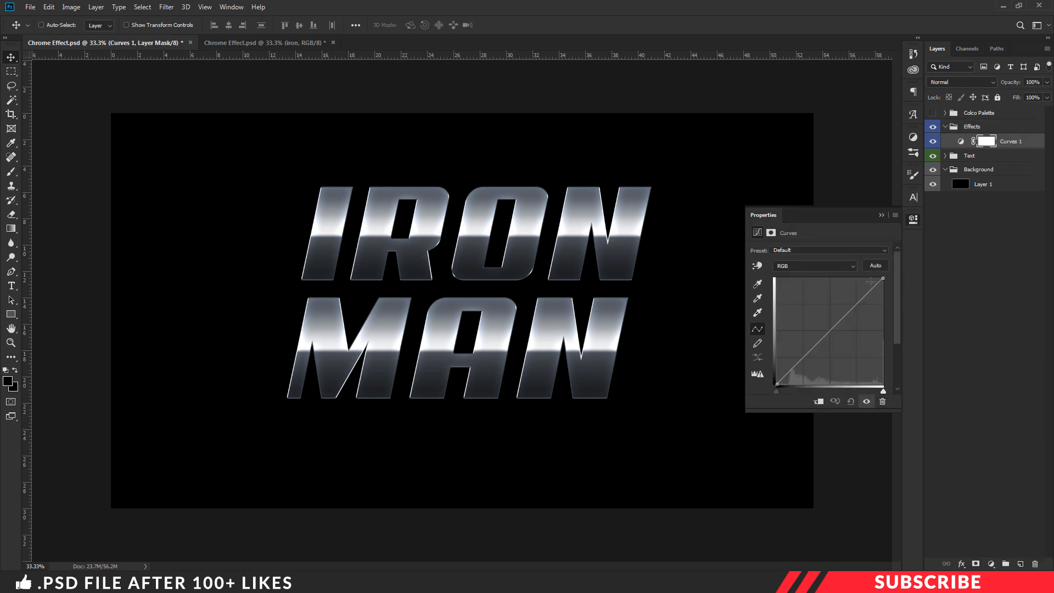
- Boost the Blue channel of the Curves adjustment by slightly raising its black point and shifting its white point slightly inward
{"action": "left_click", "coordinate": [843, 268]}
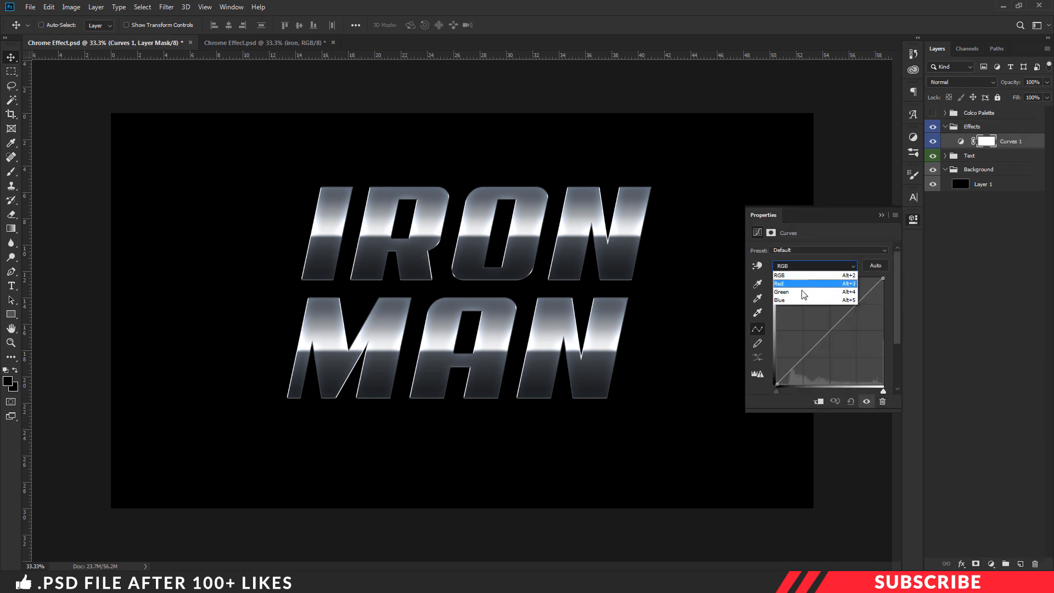
{"action": "left_click", "coordinate": [779, 299]}
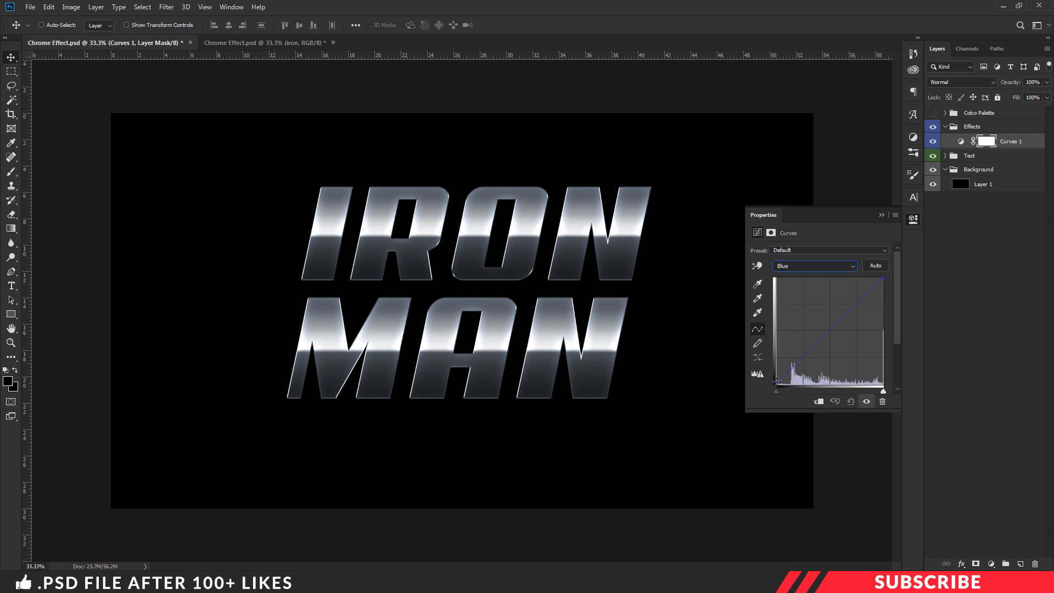
{"action": "left_click_drag", "start_coordinate": [778, 382], "coordinate": [775, 380]}
{"action": "left_click_drag", "start_coordinate": [883, 279], "coordinate": [879, 278]}
{"action": "left_click", "coordinate": [914, 221]}
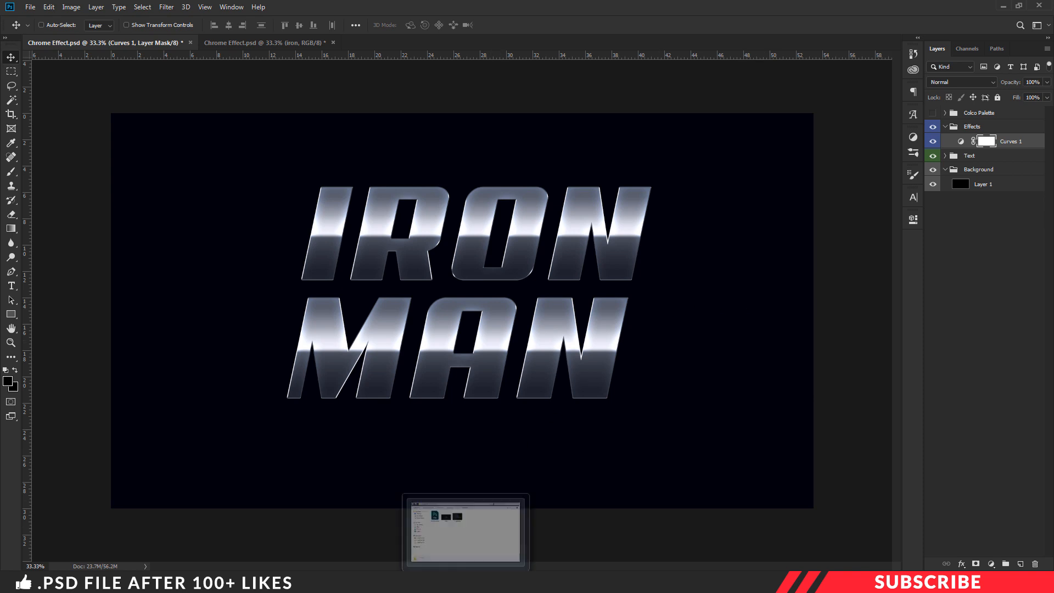
- Open the Lightning image from the Project File folder in Adobe Photoshop CC 2019
{"action": "left_click", "coordinate": [466, 583]}
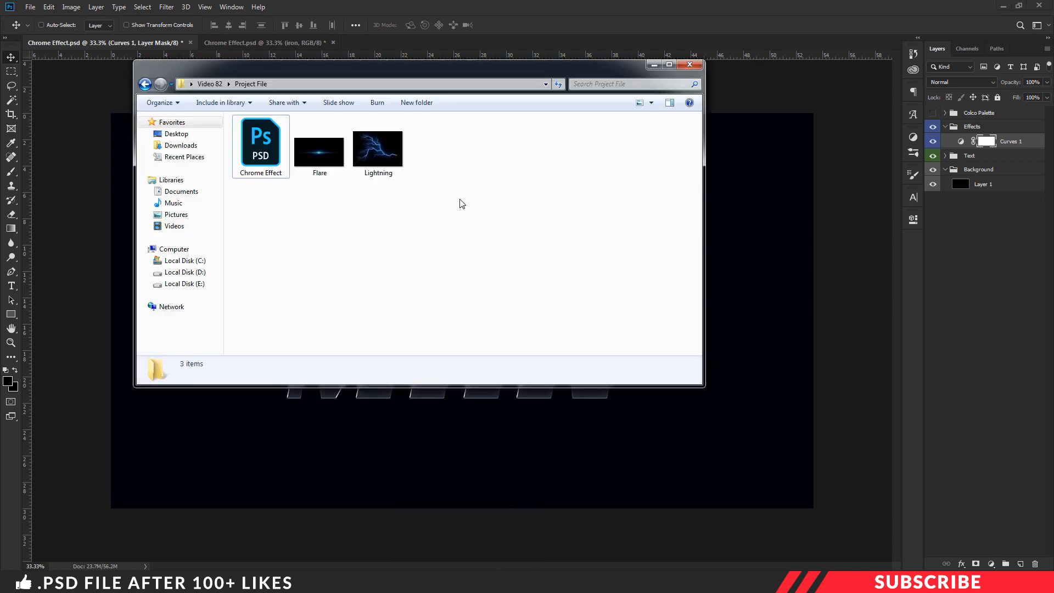
{"action": "right_click", "coordinate": [384, 154]}
{"action": "mouse_move", "coordinate": [423, 277]}
{"action": "left_click", "coordinate": [571, 277]}
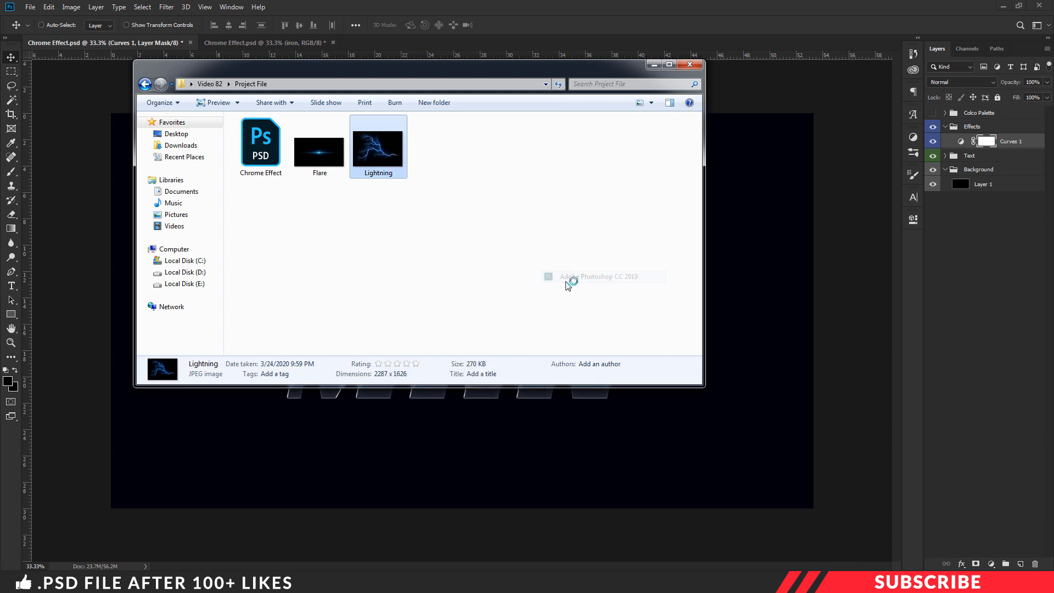
- Copy the lightning picture into the Chrome Effect document above the Curves layer and close the source image
{"action": "left_click_drag", "start_coordinate": [407, 44], "coordinate": [390, 90]}
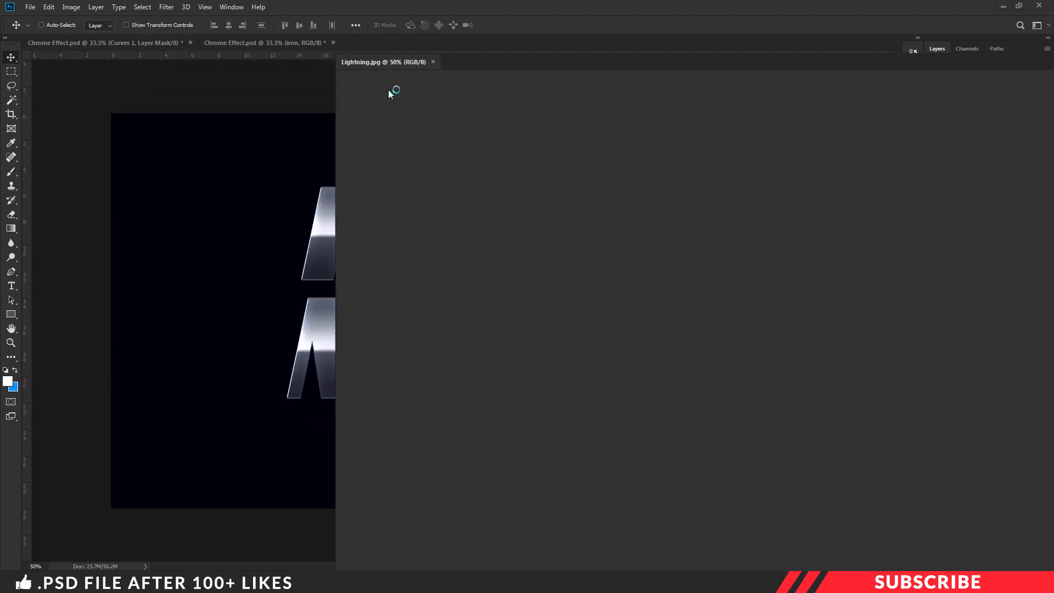
{"action": "left_click_drag", "start_coordinate": [414, 161], "coordinate": [258, 176]}
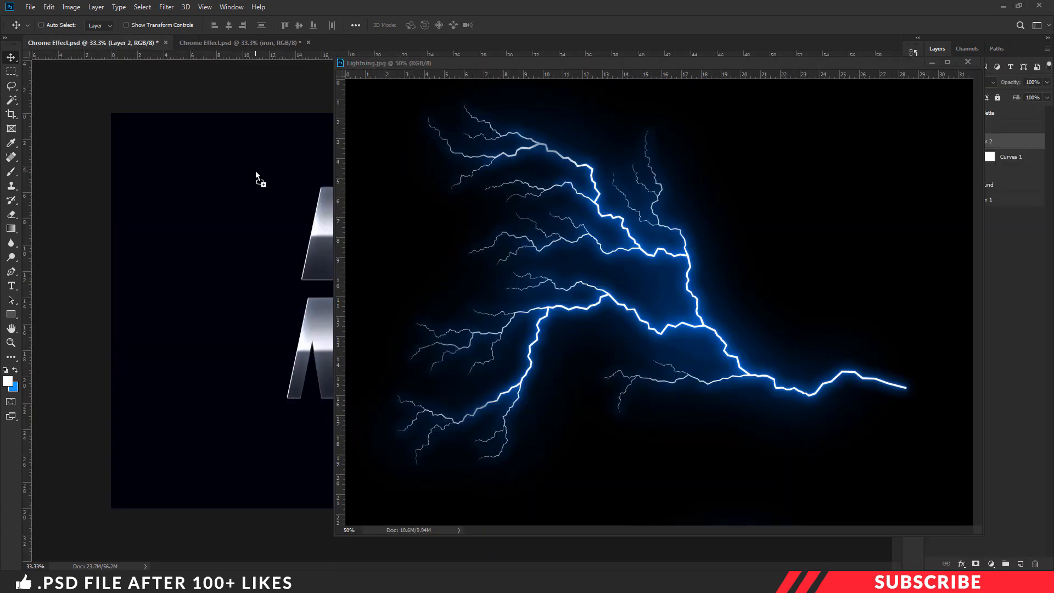
{"action": "left_click", "coordinate": [966, 63]}
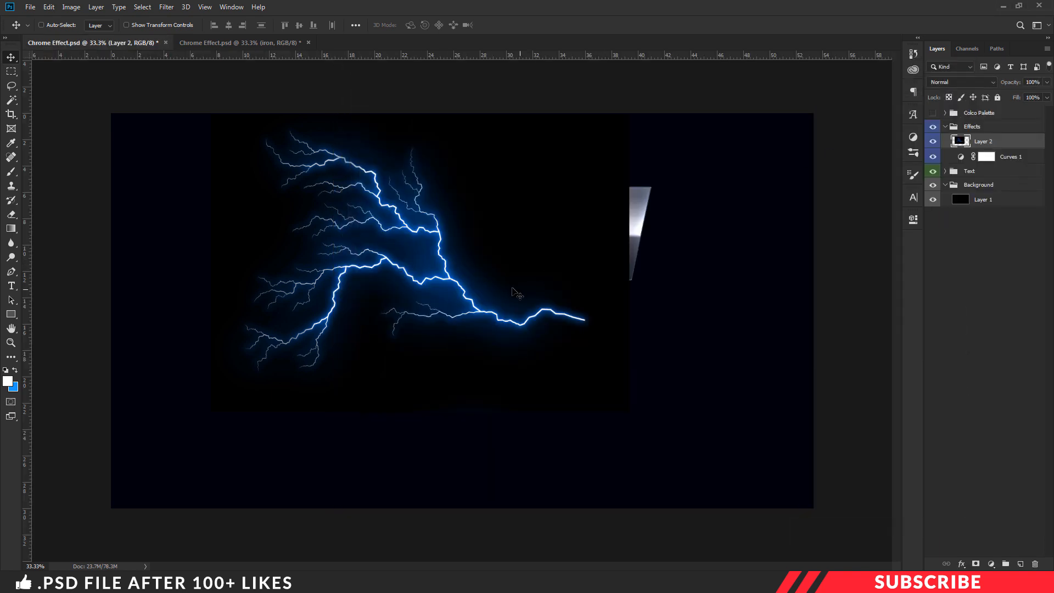
- Set the lightning layer's blend mode to Screen and move it partly off the canvas's right edge
{"action": "left_click", "coordinate": [983, 80]}
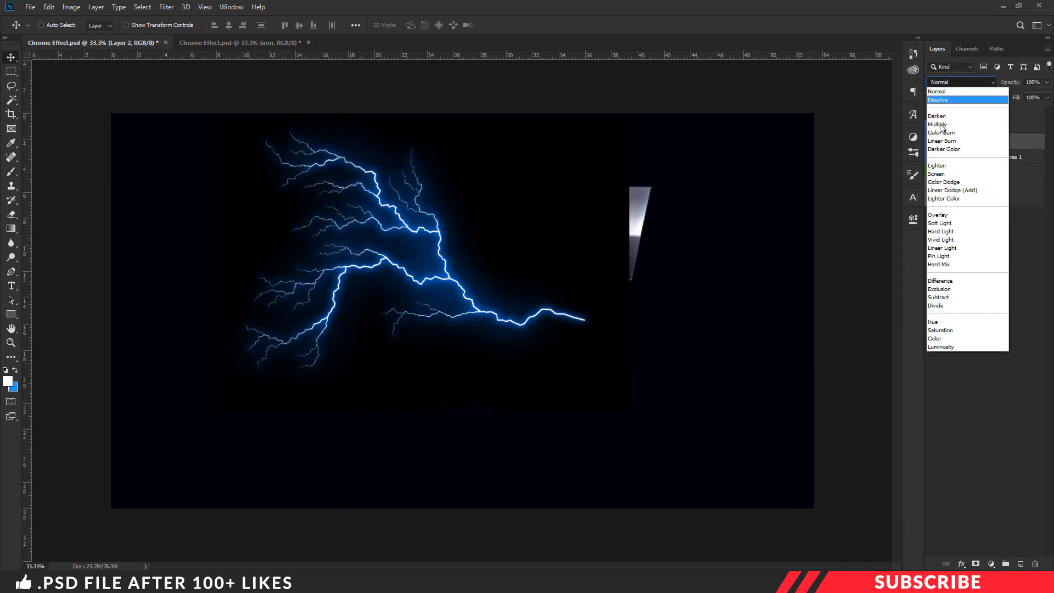
{"action": "left_click", "coordinate": [937, 173]}
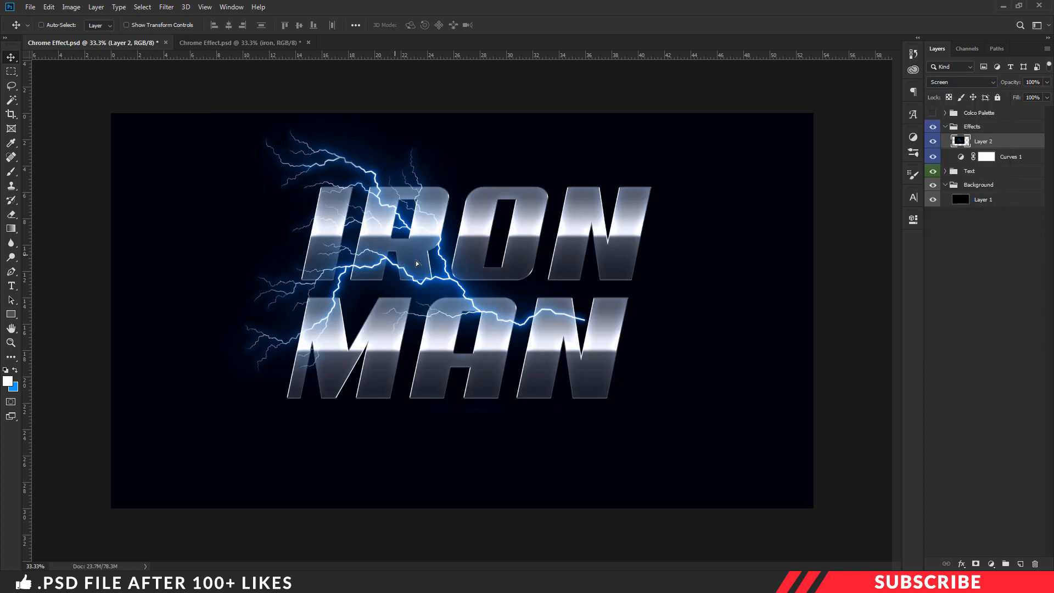
{"action": "left_click_drag", "start_coordinate": [416, 263], "coordinate": [871, 298]}
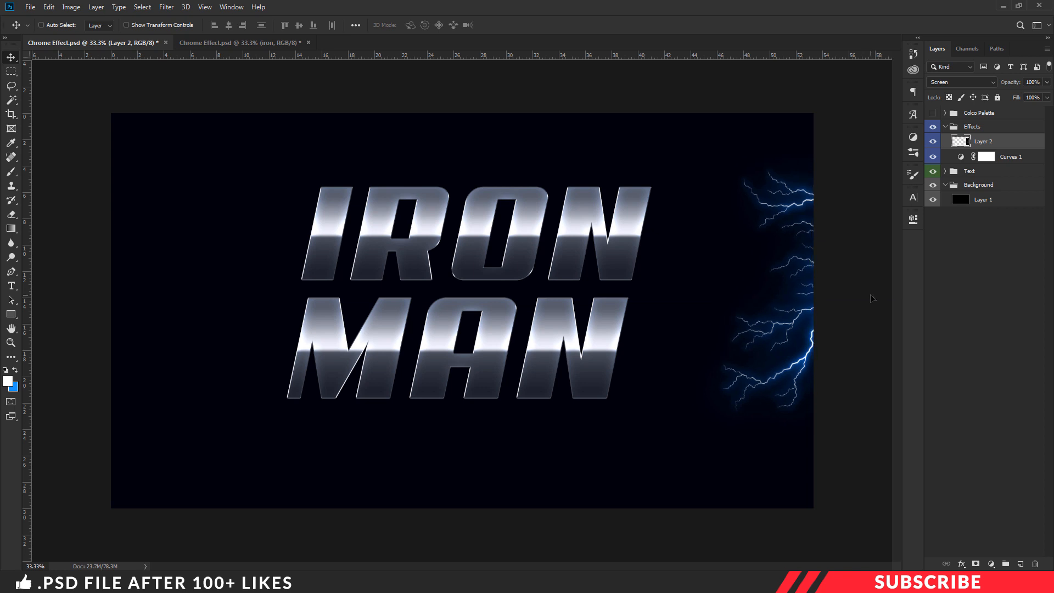
- Place a horizontally flipped duplicate of the lightning layer at the canvas's left edge, mirroring the bolts on the right
{"action": "key", "text": "ctrl+j"}
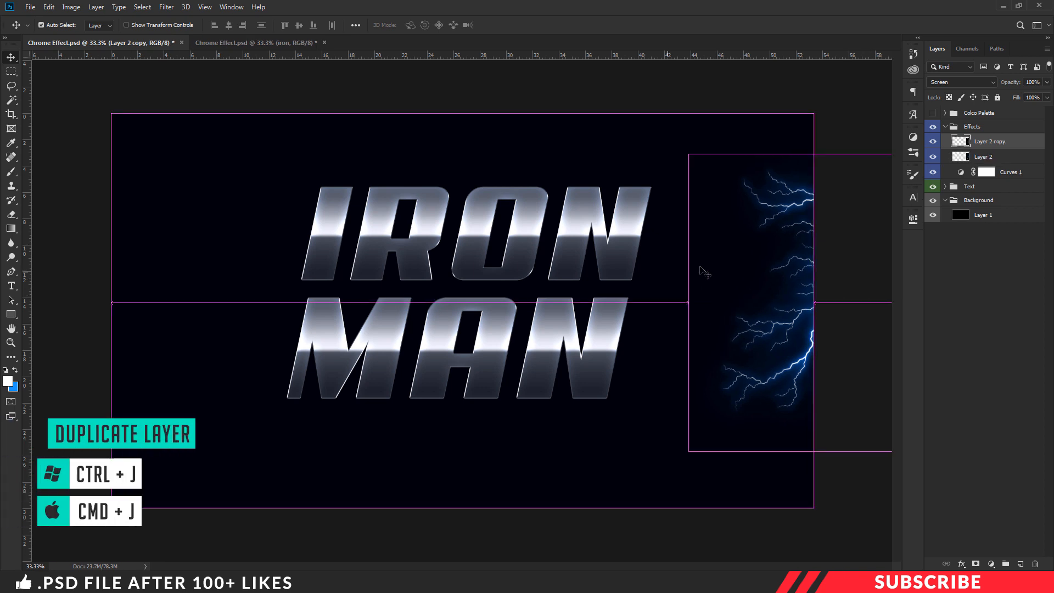
{"action": "left_click_drag", "start_coordinate": [797, 283], "coordinate": [639, 244]}
{"action": "key", "text": "ctrl+t"}
{"action": "right_click", "coordinate": [659, 255]}
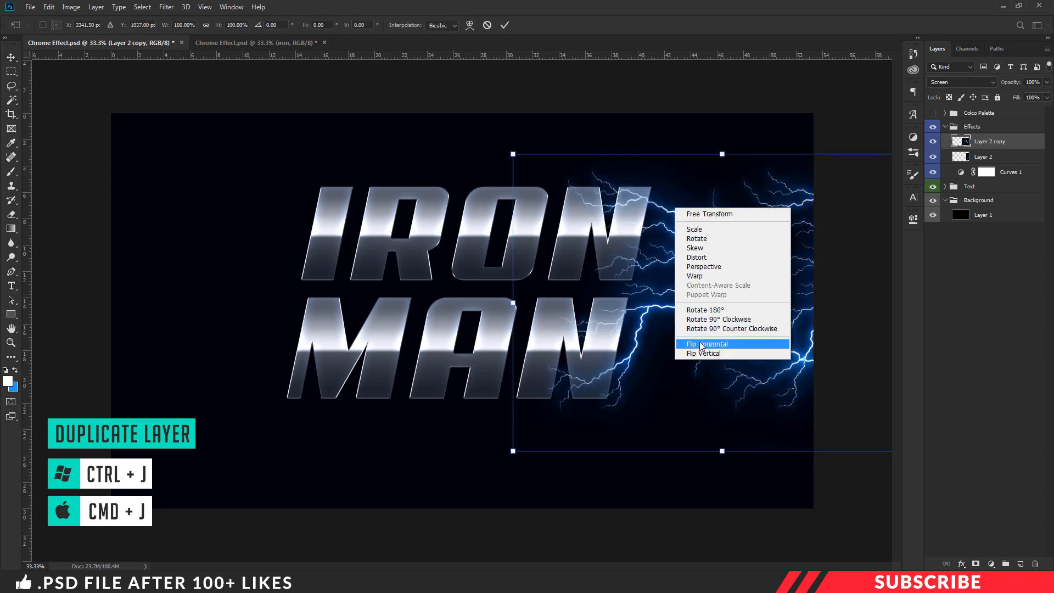
{"action": "left_click", "coordinate": [693, 345]}
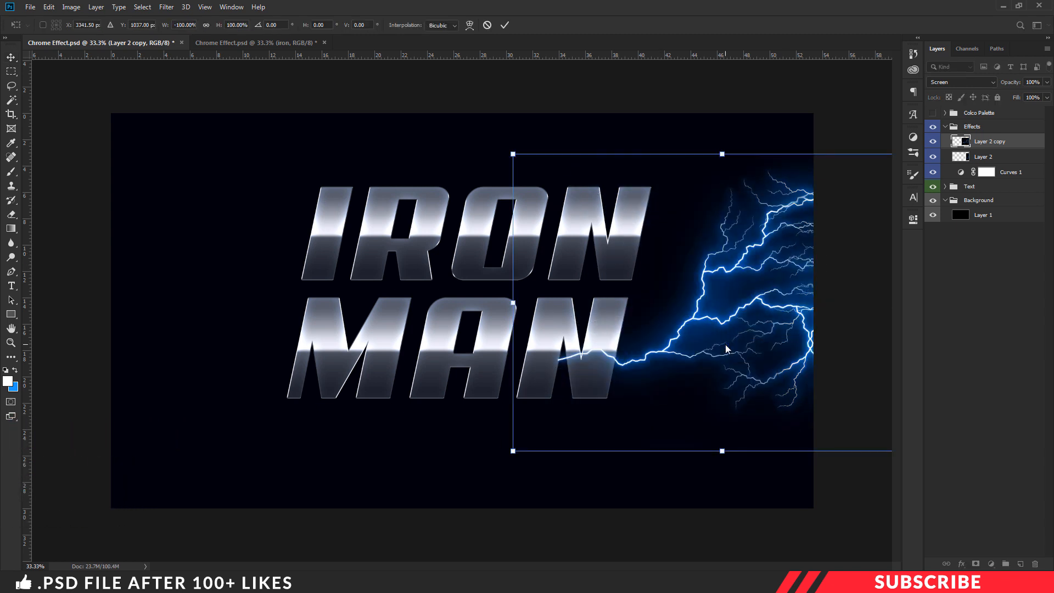
{"action": "key", "text": "Return"}
{"action": "left_click_drag", "start_coordinate": [667, 316], "coordinate": [65, 317]}
{"action": "left_click_drag", "start_coordinate": [175, 301], "coordinate": [149, 297]}
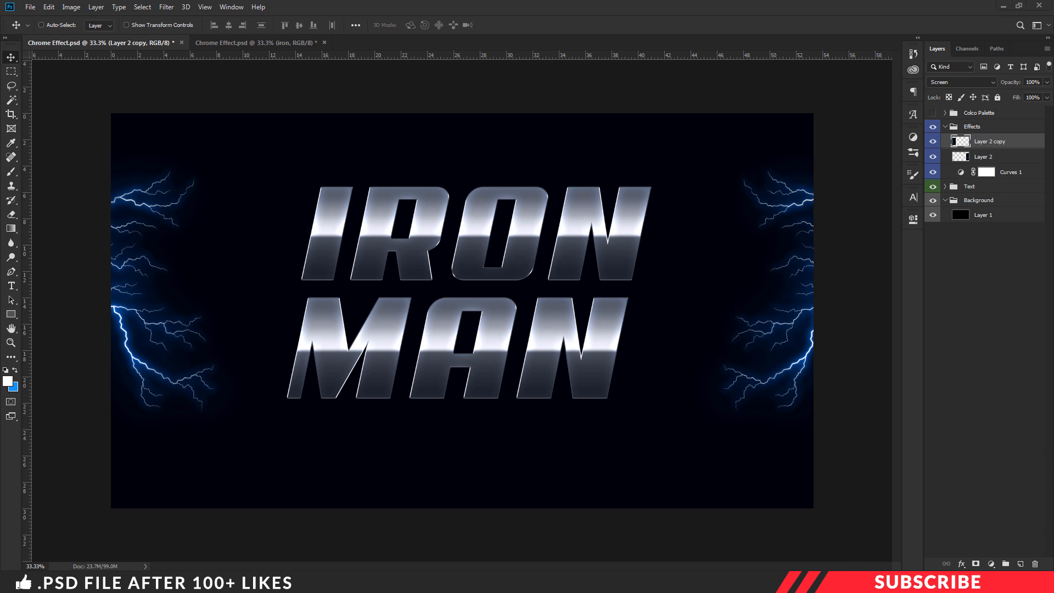
- Open the Flare image from the Project File folder in Photoshop
{"action": "key", "text": "alt+Tab"}
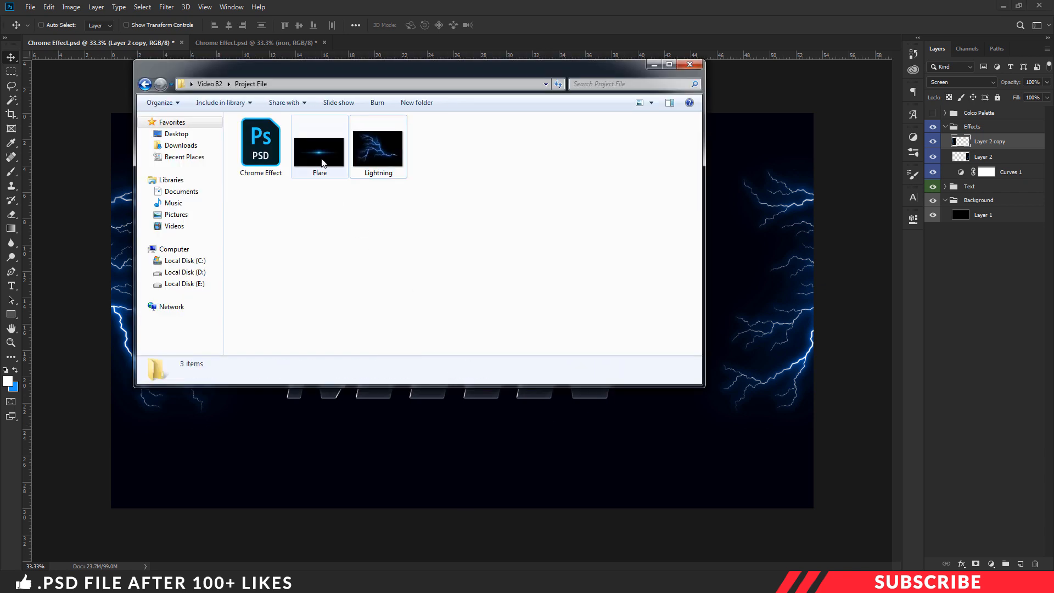
{"action": "right_click", "coordinate": [321, 163]}
{"action": "mouse_move", "coordinate": [406, 283]}
{"action": "left_click", "coordinate": [536, 282]}
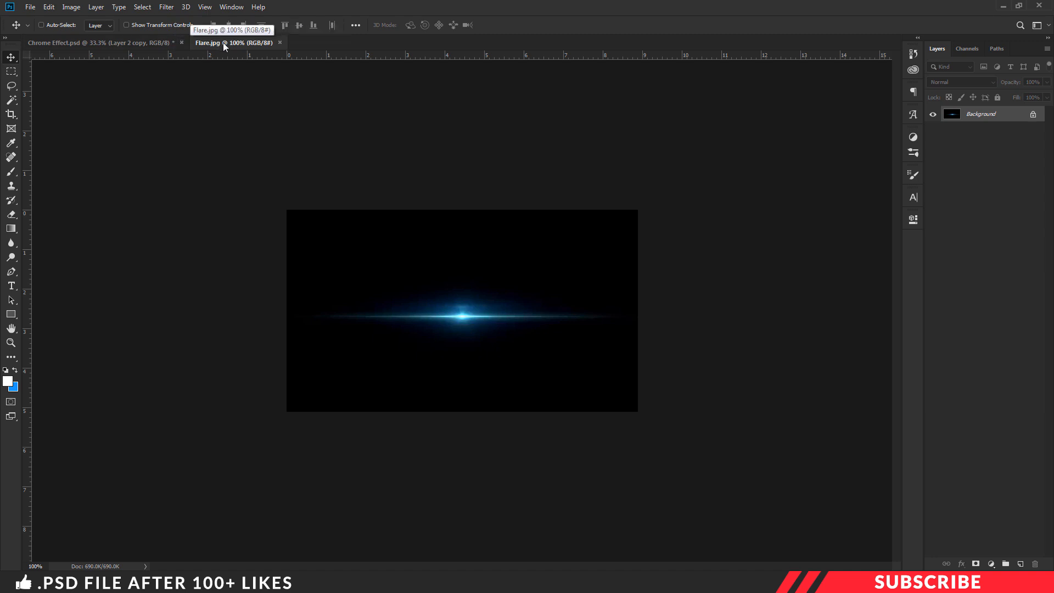
- Copy the flare picture into the Chrome Effect document as the top layer of the Effects group and close its source
{"action": "left_click_drag", "start_coordinate": [222, 44], "coordinate": [210, 78]}
{"action": "left_click_drag", "start_coordinate": [373, 213], "coordinate": [649, 260]}
{"action": "left_click", "coordinate": [551, 68]}
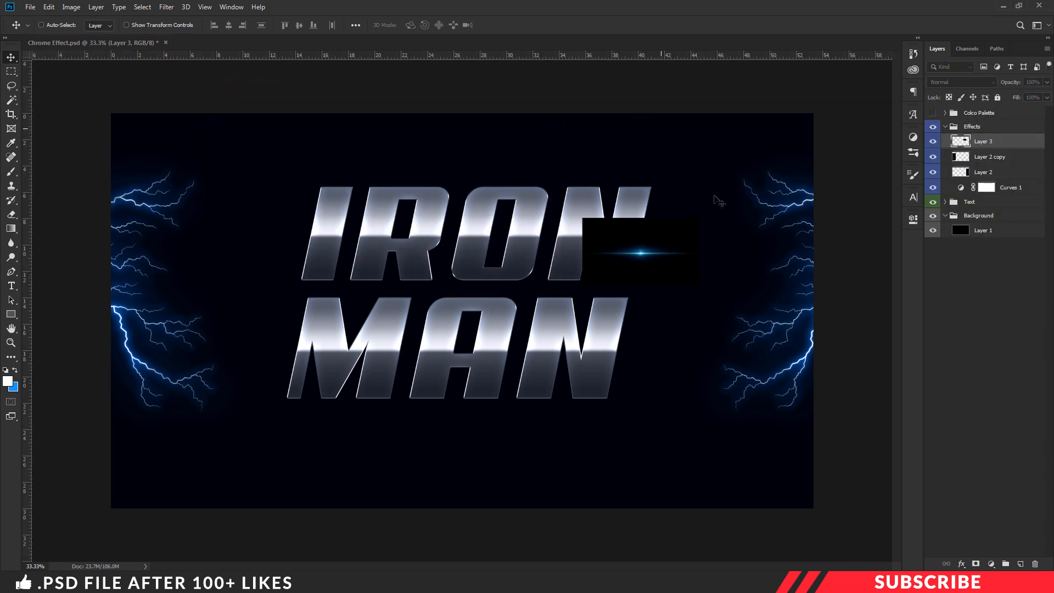
- Set the flare layer's blend mode to Screen and place it on the left edge of the letter I in IRON
{"action": "left_click", "coordinate": [992, 82]}
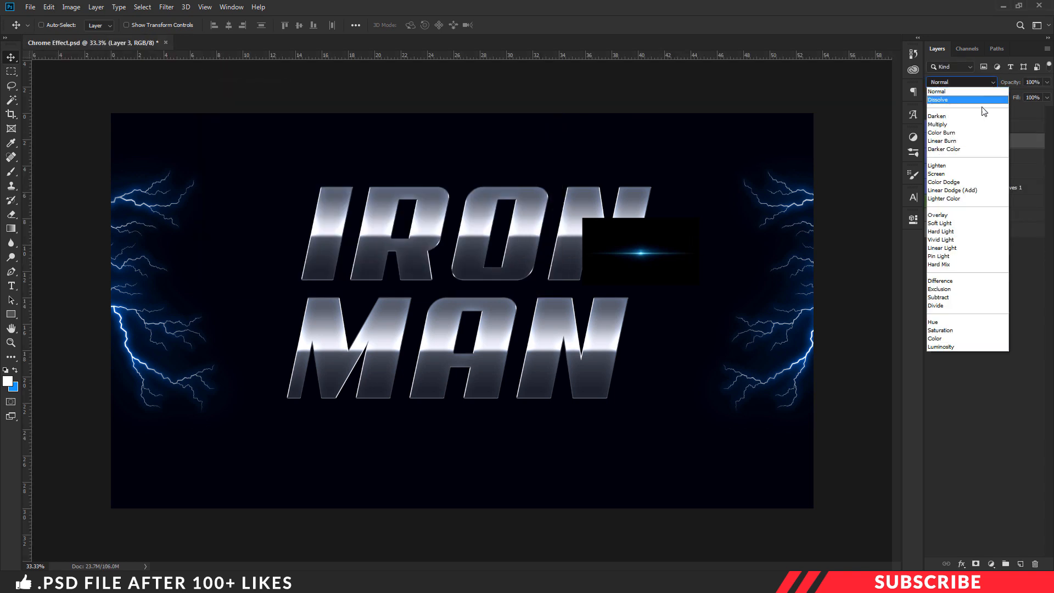
{"action": "left_click", "coordinate": [940, 176]}
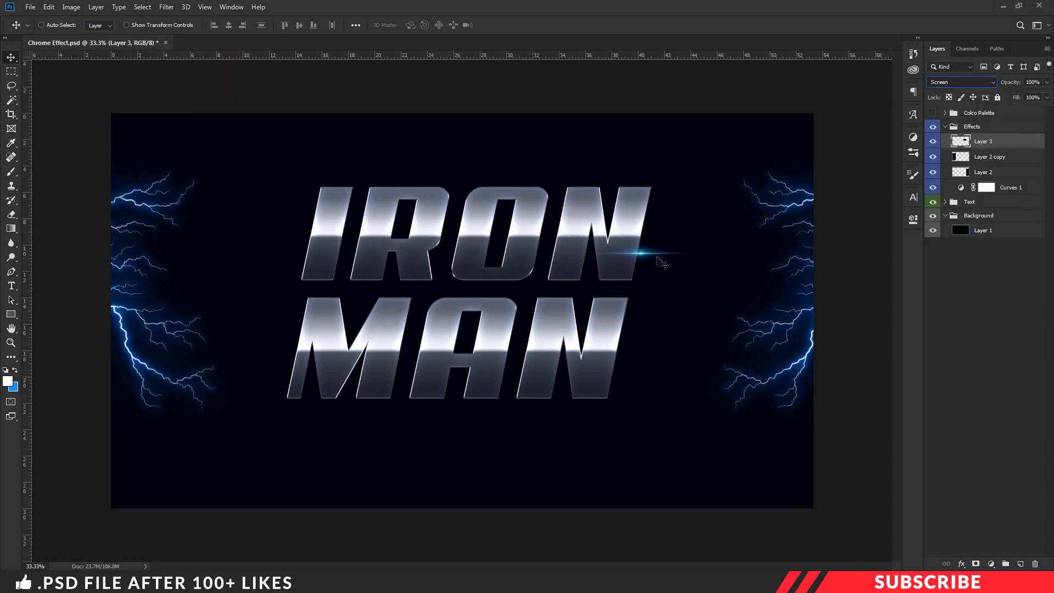
{"action": "left_click_drag", "start_coordinate": [647, 261], "coordinate": [311, 240]}
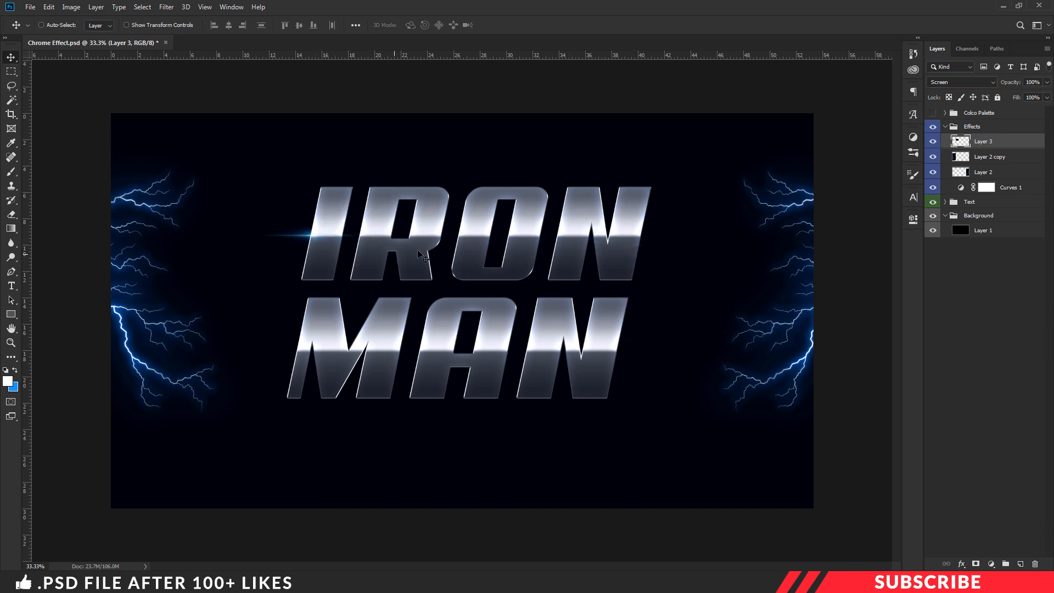
- Add two flare copies, one at the top right corner of IRON's N and one at the bottom left of MAN's A
{"action": "left_click_drag", "start_coordinate": [387, 256], "coordinate": [639, 194], "text": "alt"}
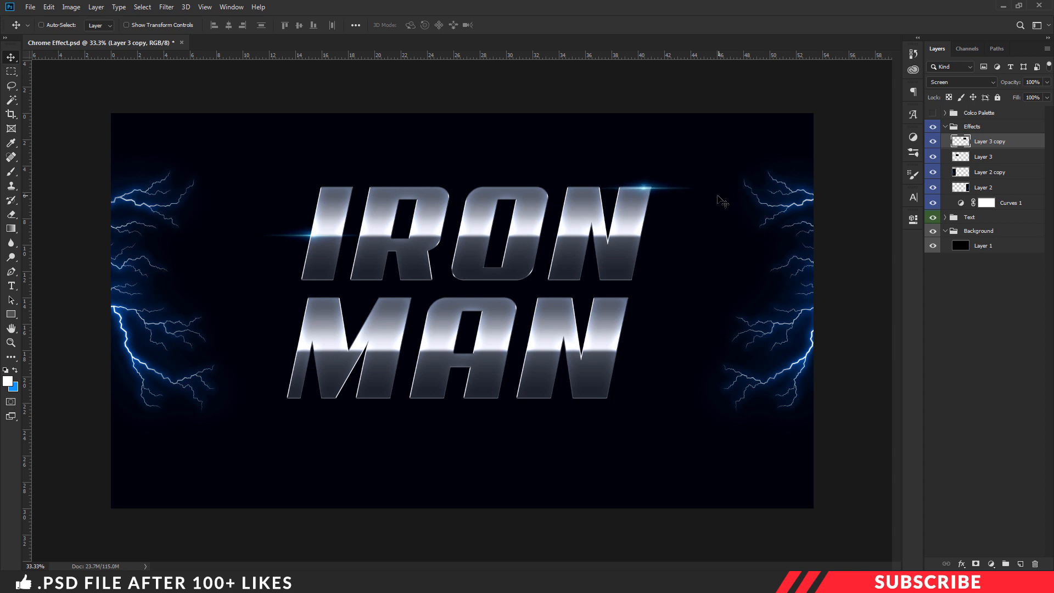
{"action": "key", "text": "ctrl"}
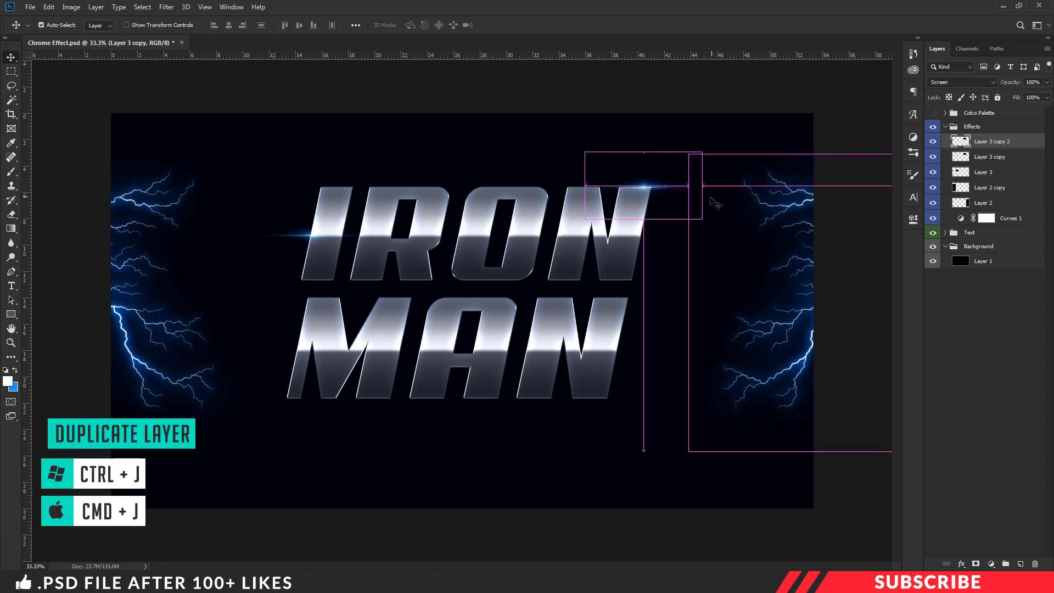
{"action": "key", "text": "ctrl+j"}
{"action": "left_click_drag", "start_coordinate": [506, 218], "coordinate": [418, 400]}
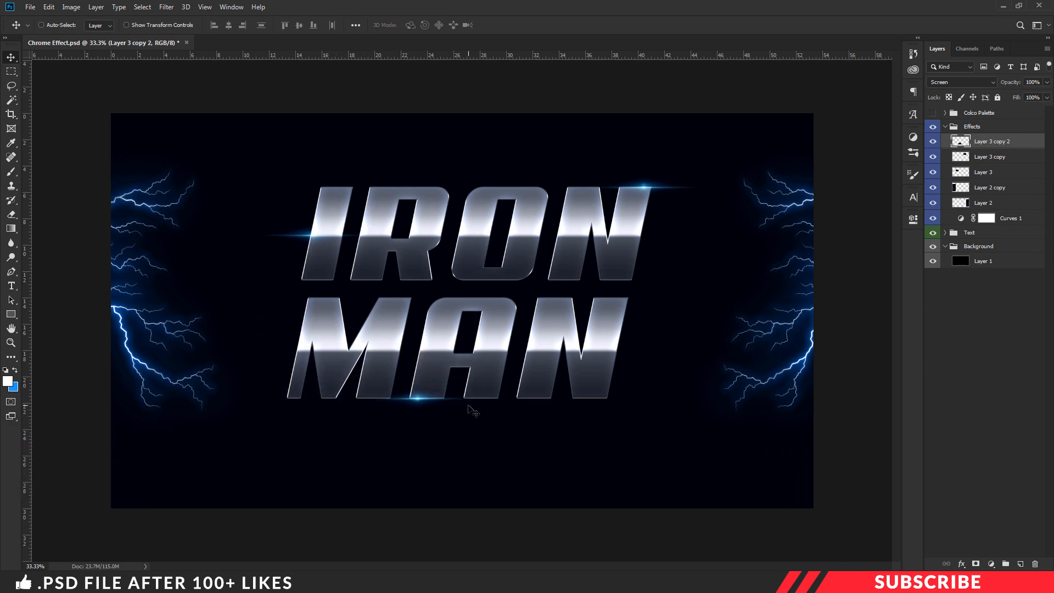
- Place another flare copy at the top left corner of MAN's N and add a new top layer in Color Dodge mode
{"action": "key", "text": "ctrl"}
{"action": "left_click_drag", "start_coordinate": [472, 411], "coordinate": [543, 308]}
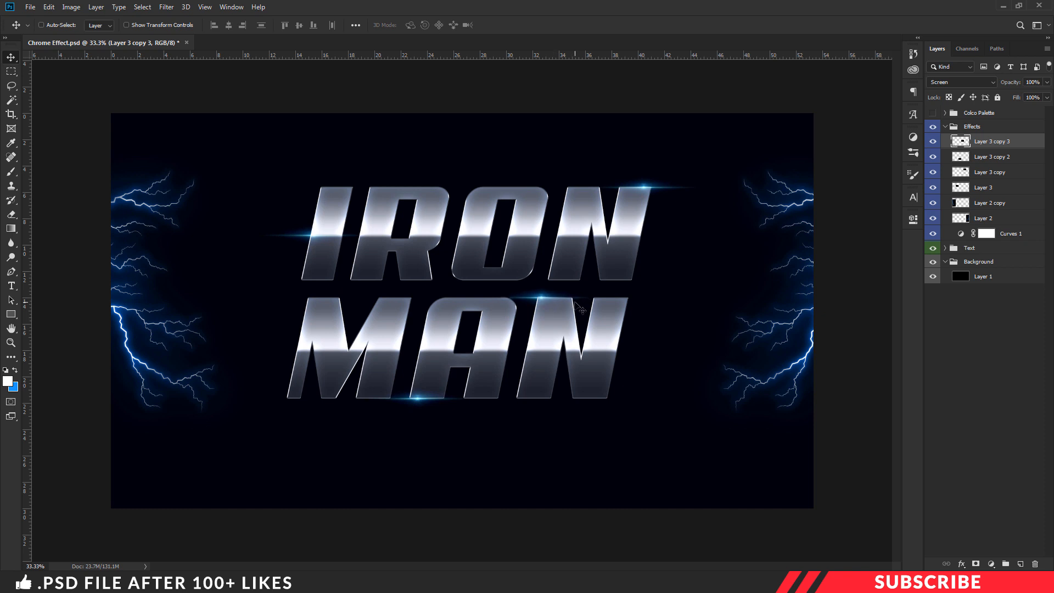
{"action": "left_click", "coordinate": [1020, 563]}
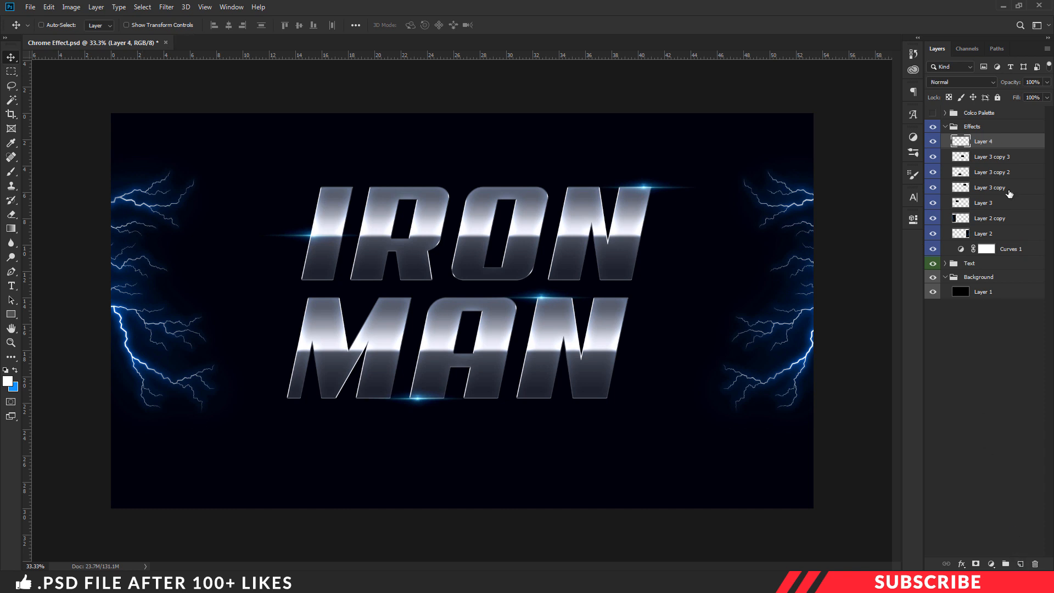
{"action": "left_click", "coordinate": [981, 84]}
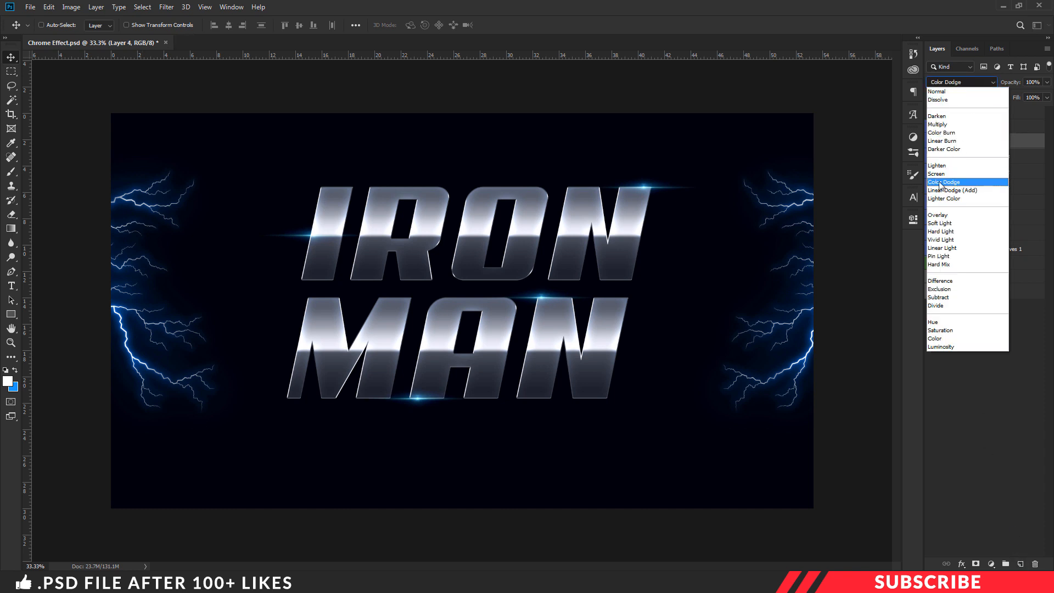
{"action": "left_click", "coordinate": [945, 182]}
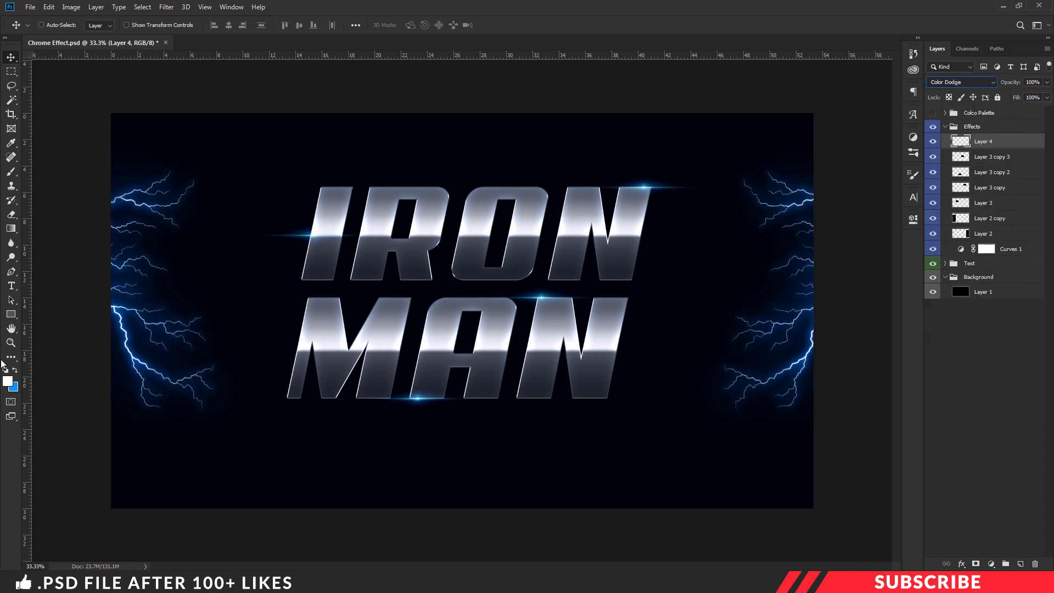
- Set the foreground colour to the dark blue #134a78
{"action": "left_click", "coordinate": [8, 382]}
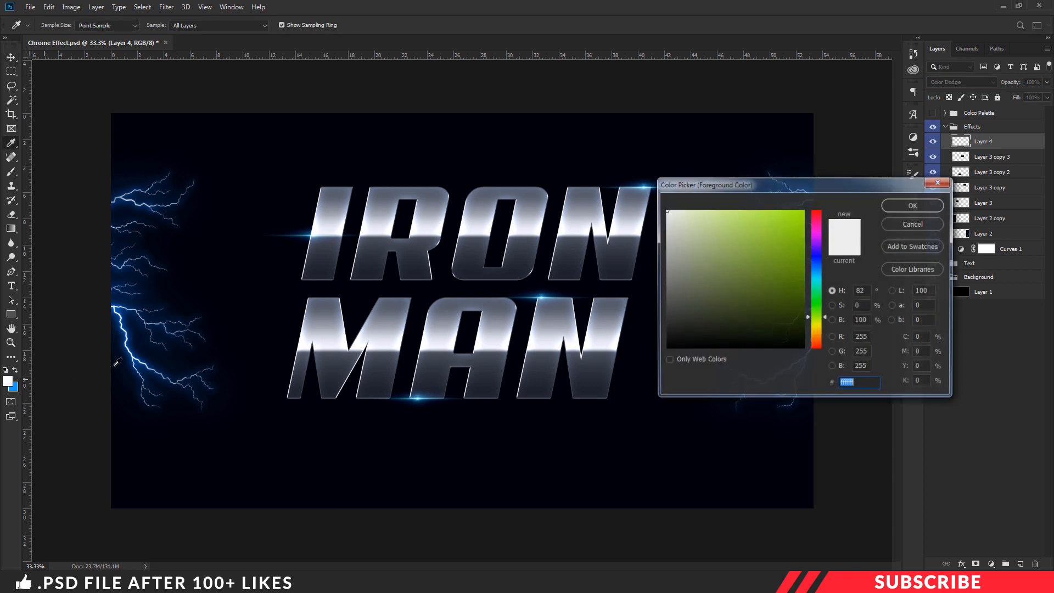
{"action": "left_click", "coordinate": [820, 273]}
{"action": "left_click_drag", "start_coordinate": [820, 272], "coordinate": [818, 262]}
{"action": "left_click", "coordinate": [819, 269]}
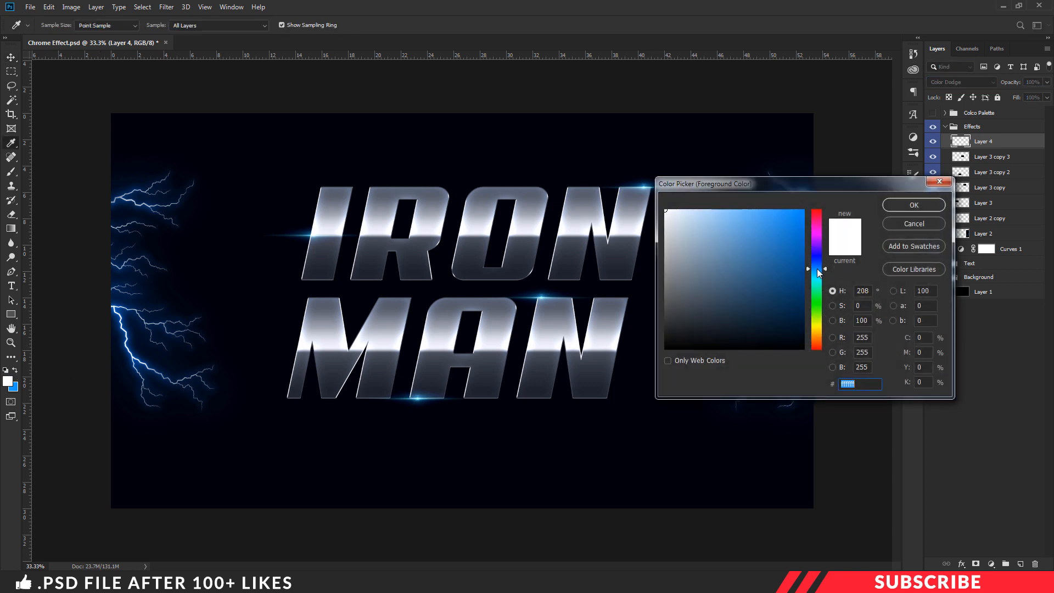
{"action": "left_click", "coordinate": [781, 282]}
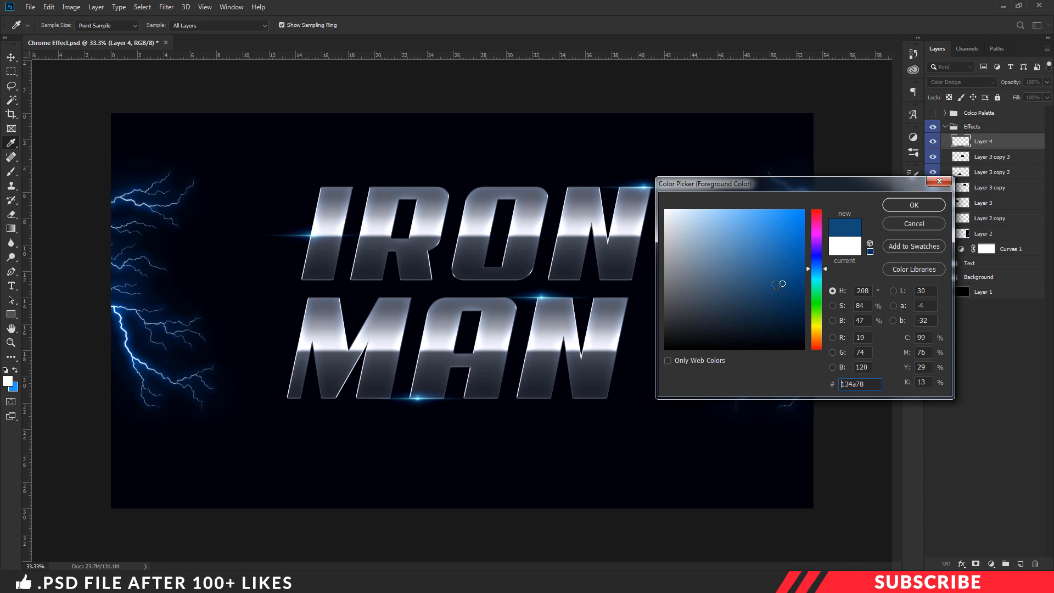
{"action": "left_click", "coordinate": [912, 207]}
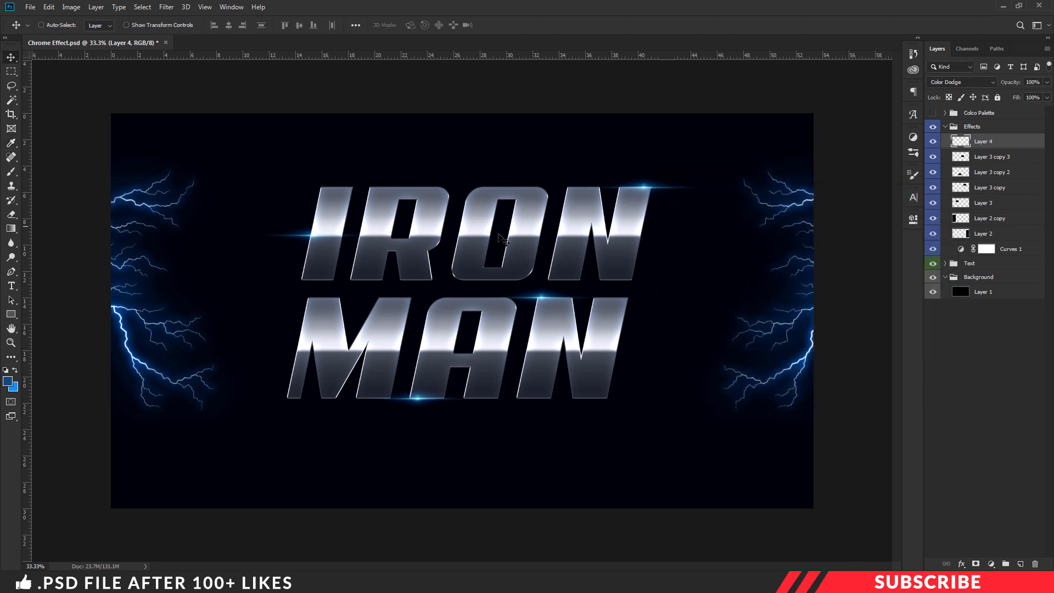
- Choose the Brush tool with the last Soft Round Pressure Opacity preset from the General Brushes group
{"action": "key", "text": "b"}
{"action": "right_click", "coordinate": [16, 172]}
{"action": "left_click", "coordinate": [60, 172]}
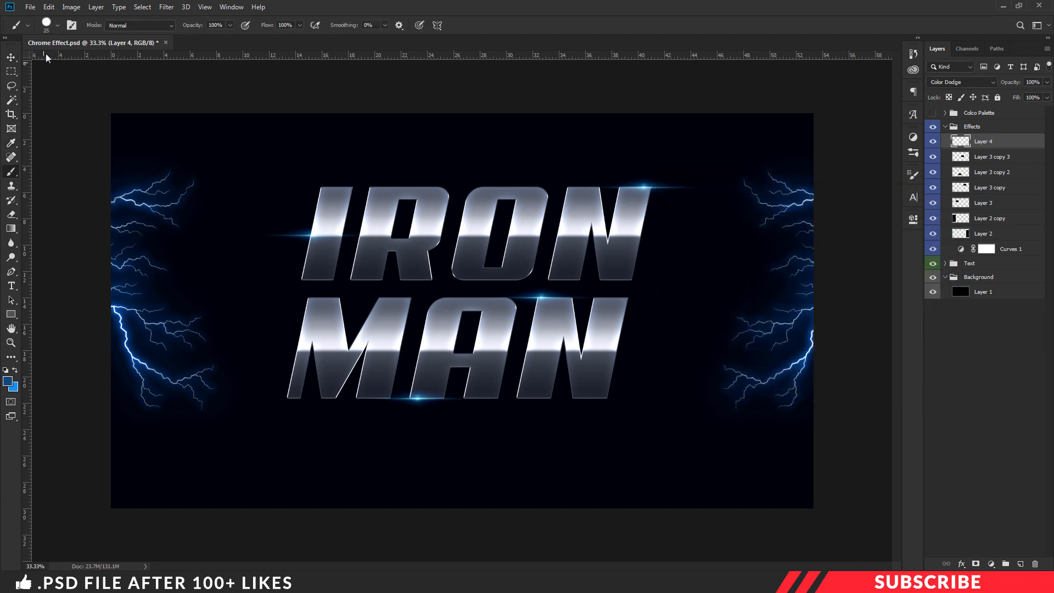
{"action": "left_click", "coordinate": [58, 27]}
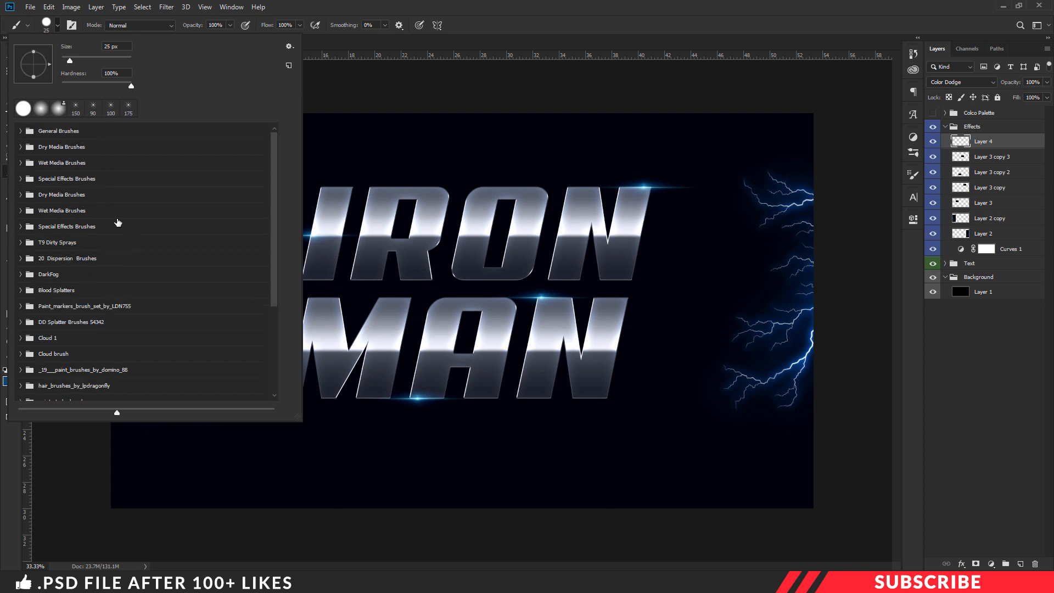
{"action": "left_click", "coordinate": [17, 131]}
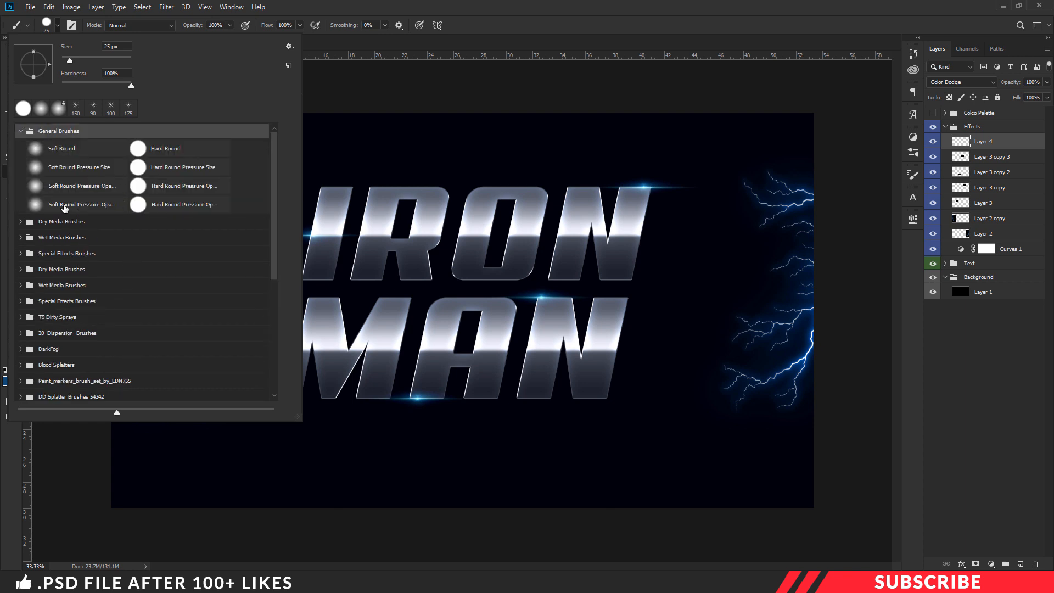
{"action": "left_click", "coordinate": [90, 208]}
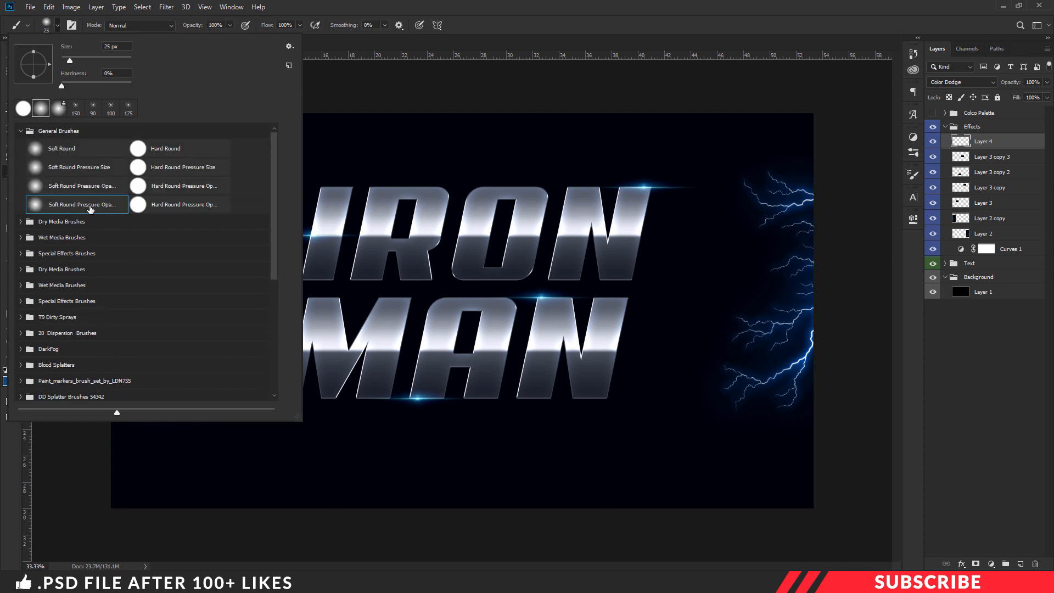
- Paint blue glows over the four flares on the I and N of IRON and the A and N of MAN, using a 700–900 px brush
{"action": "left_click", "coordinate": [502, 25]}
{"action": "key", "text": "bracketright"}
{"action": "key", "text": "bracketright"}
{"action": "key", "text": "bracketright"}
{"action": "key", "text": "bracketright"}
{"action": "key", "text": "bracketright"}
{"action": "key", "text": "bracketright"}
{"action": "key", "text": "bracketright"}
{"action": "key", "text": "bracketright"}
{"action": "key", "text": "bracketright"}
{"action": "key", "text": "bracketright"}
{"action": "key", "text": "bracketright"}
{"action": "key", "text": "bracketright"}
{"action": "key", "text": "bracketright"}
{"action": "key", "text": "bracketright"}
{"action": "key", "text": "bracketright"}
{"action": "key", "text": "bracketright"}
{"action": "key", "text": "bracketright"}
{"action": "key", "text": "bracketright"}
{"action": "key", "text": "bracketright"}
{"action": "key", "text": "bracketright"}
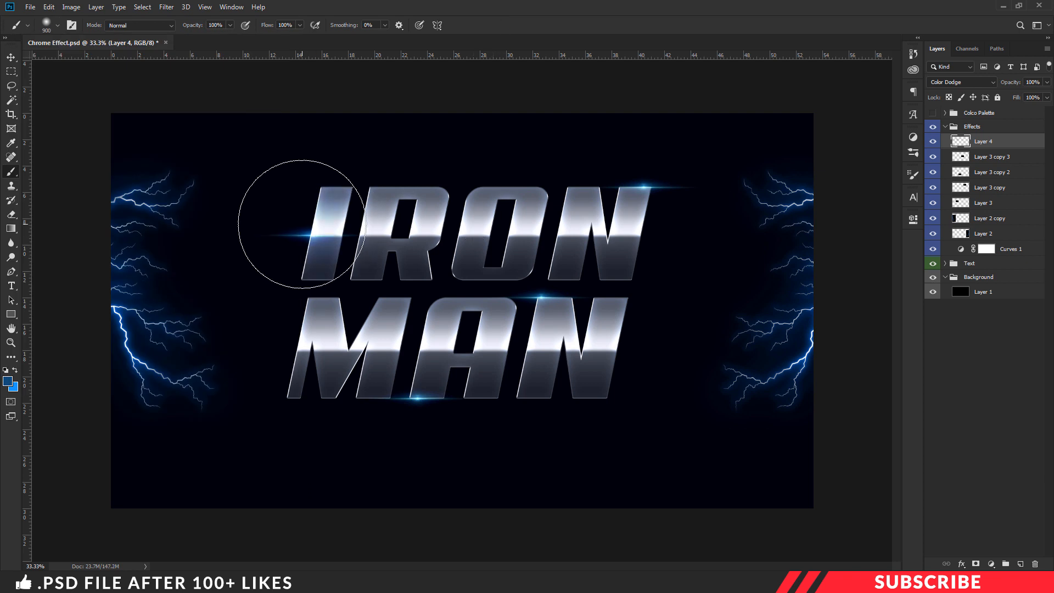
{"action": "left_click", "coordinate": [304, 226]}
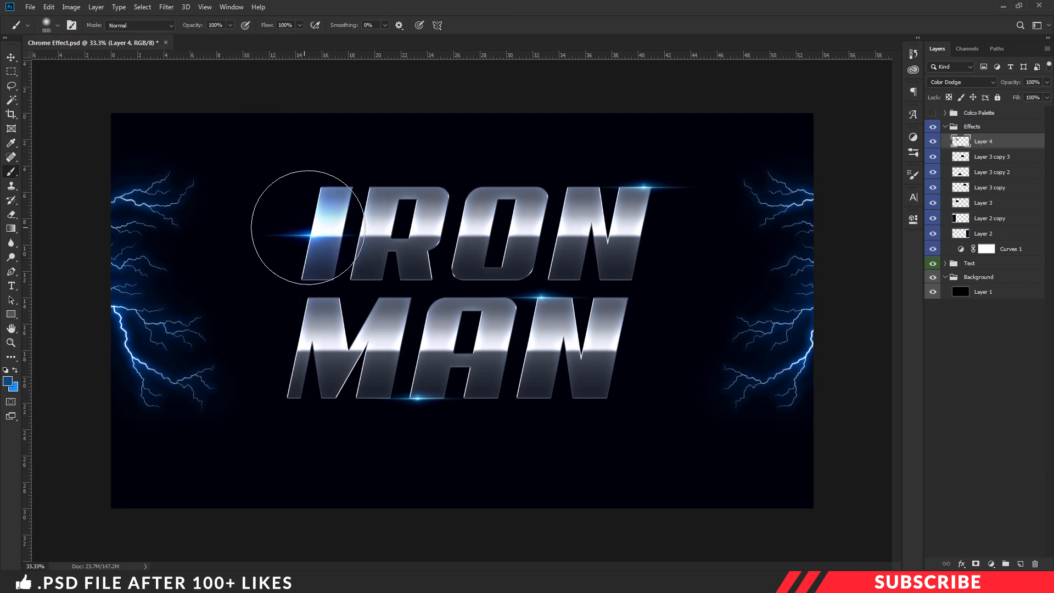
{"action": "left_click", "coordinate": [639, 179]}
{"action": "key", "text": "bracketleft"}
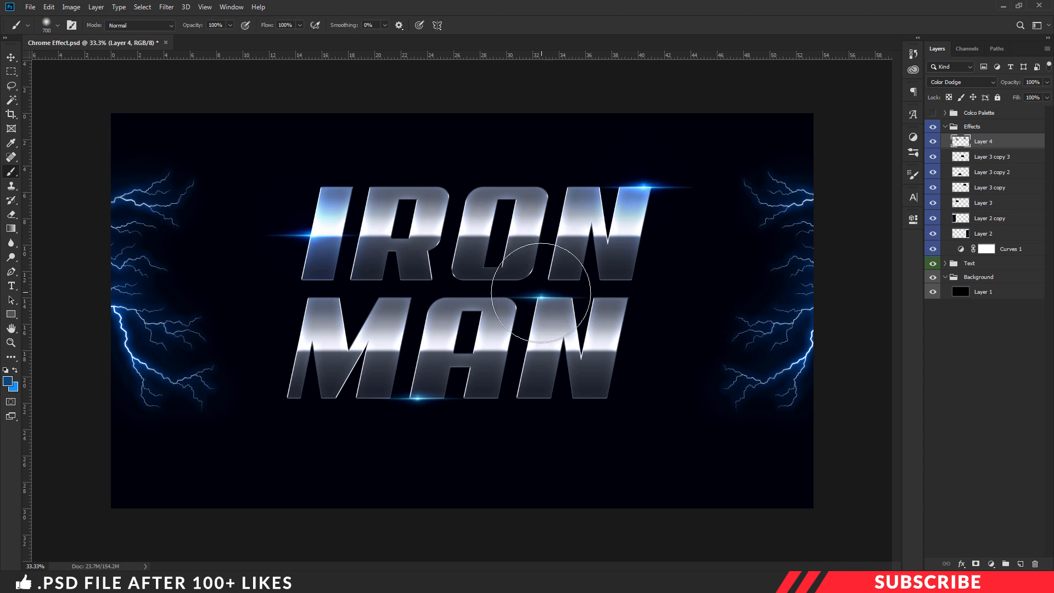
{"action": "left_click", "coordinate": [540, 295]}
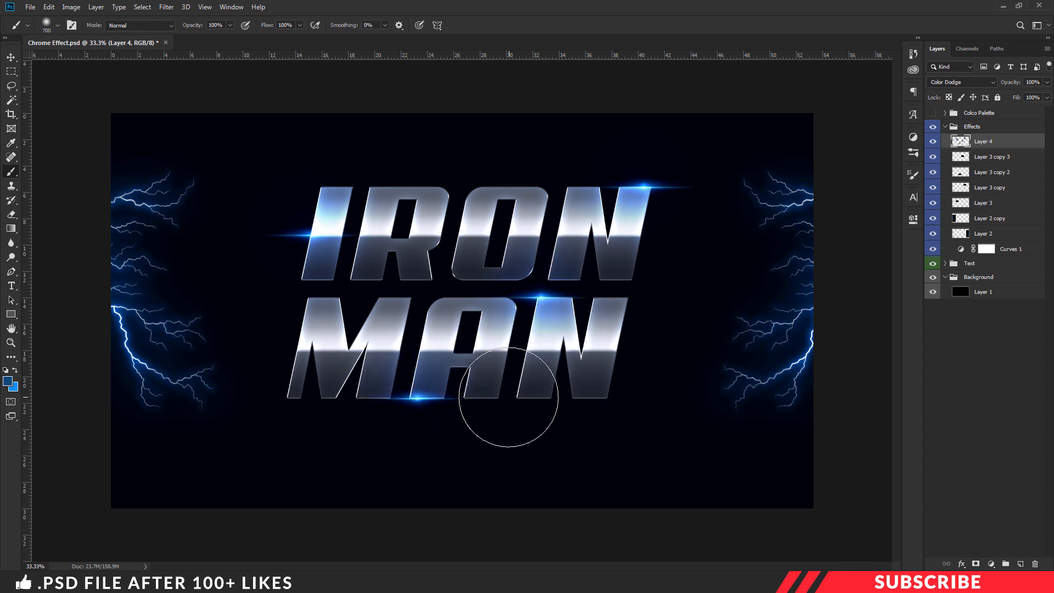
{"action": "key", "text": "bracketleft"}
{"action": "key", "text": "bracketleft"}
{"action": "key", "text": "bracketleft"}
{"action": "key", "text": "bracketleft"}
{"action": "key", "text": "bracketleft"}
{"action": "key", "text": "bracketleft"}
{"action": "key", "text": "bracketleft"}
{"action": "key", "text": "bracketleft"}
{"action": "key", "text": "bracketleft"}
- Merge the visible layers into a new top layer and set Camera Raw temperature to -8, tint +5, vibrance +2 and saturation +2
{"action": "key", "text": "ctrl+alt+shift+e"}
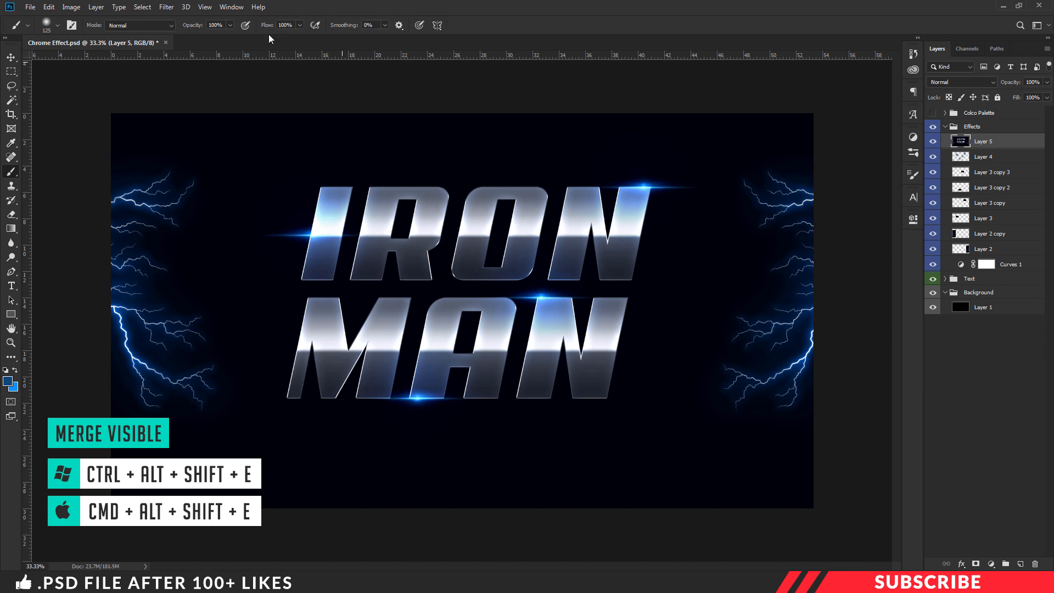
{"action": "key", "text": "v"}
{"action": "left_click", "coordinate": [166, 7]}
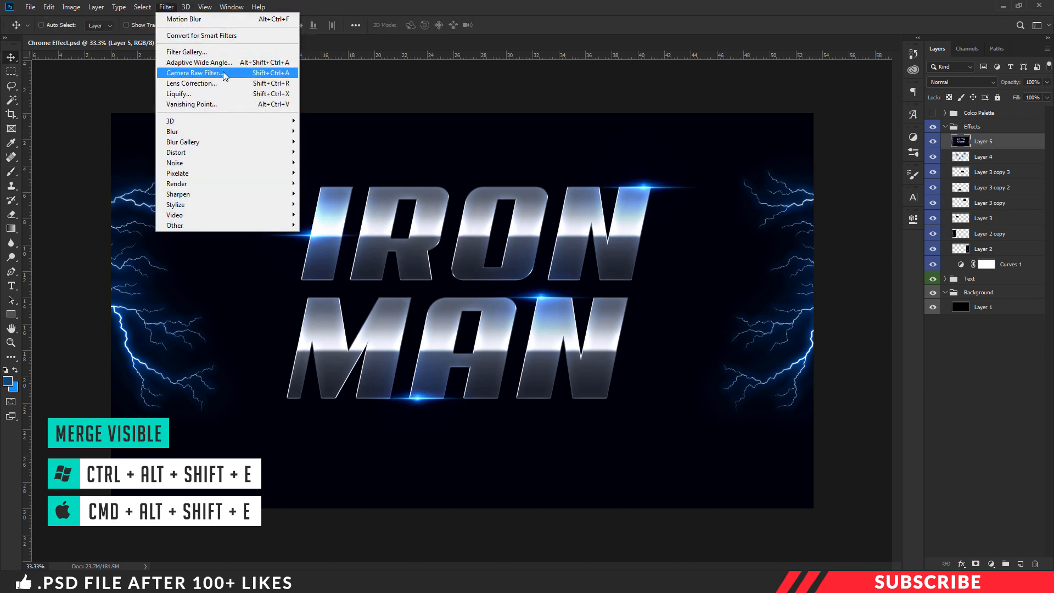
{"action": "left_click", "coordinate": [191, 73]}
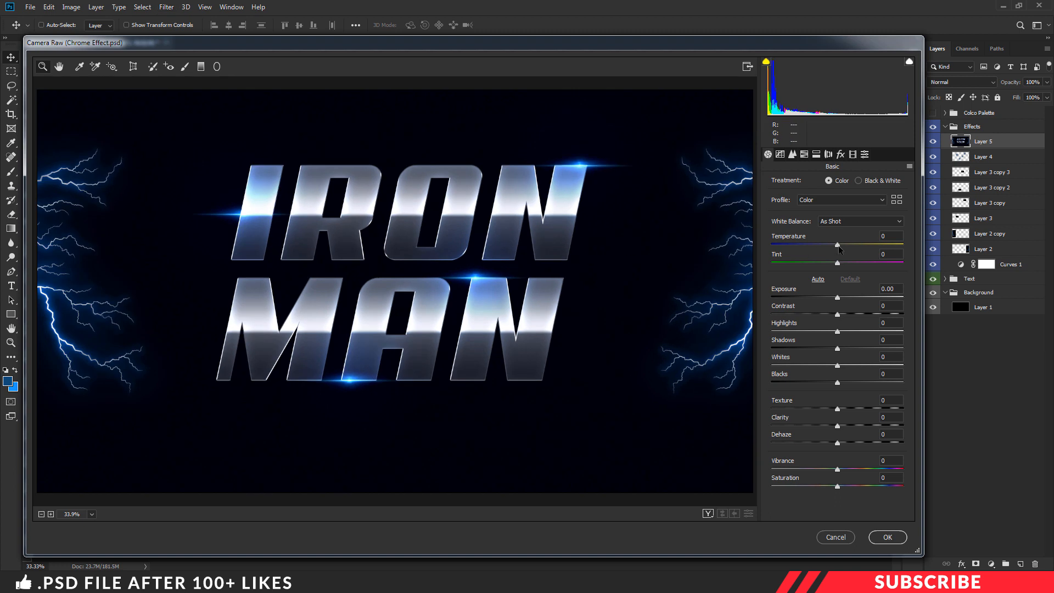
{"action": "left_click_drag", "start_coordinate": [838, 247], "coordinate": [841, 264]}
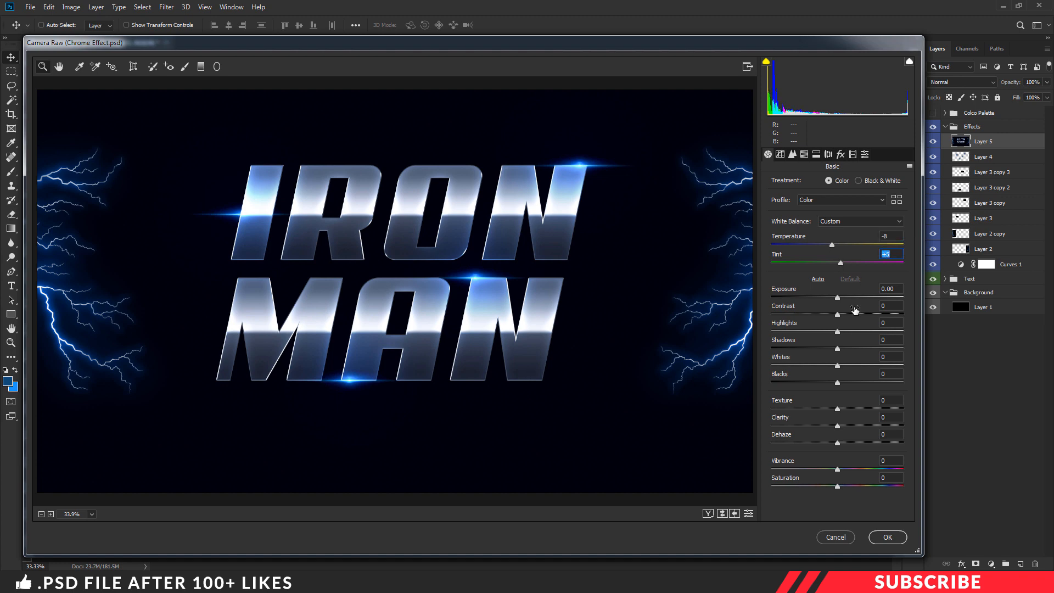
{"action": "left_click_drag", "start_coordinate": [840, 472], "coordinate": [839, 486]}
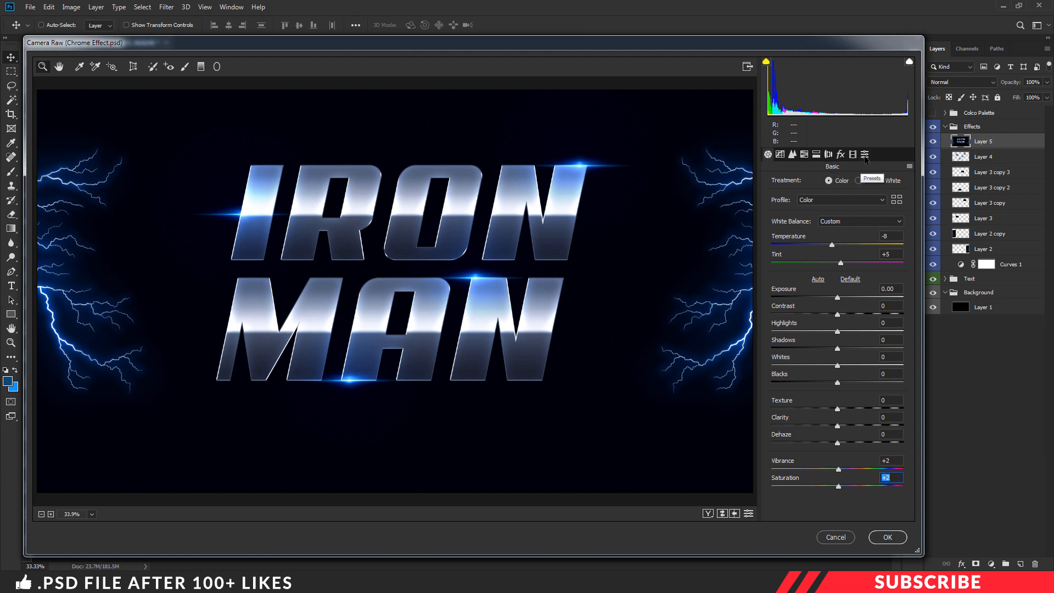
- In the Camera Raw HSL adjustments, set the Blues saturation to +4 and slightly raise the Blues luminance
{"action": "left_click", "coordinate": [804, 154]}
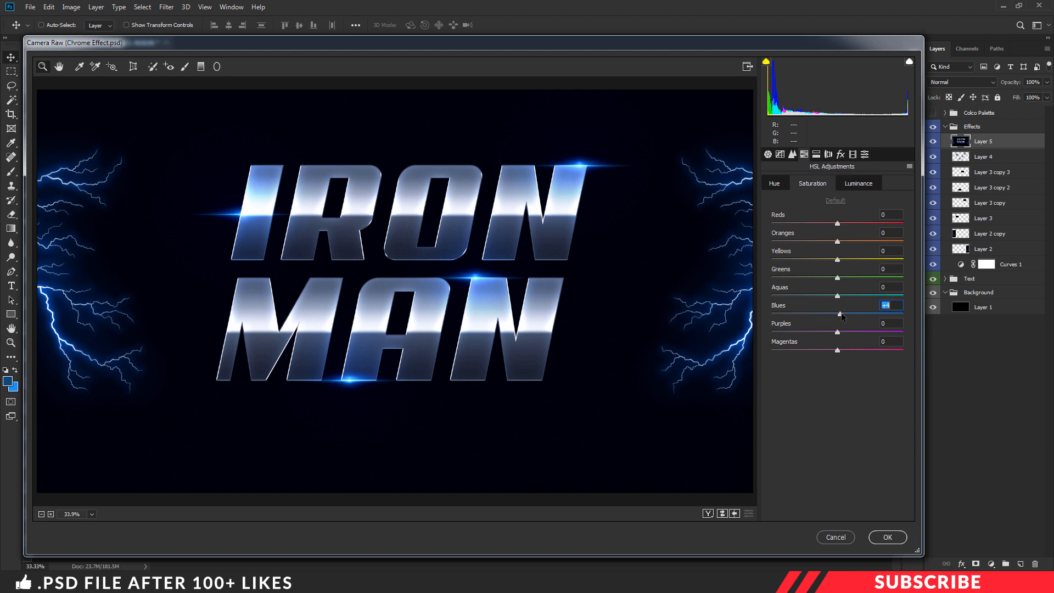
{"action": "left_click", "coordinate": [859, 187]}
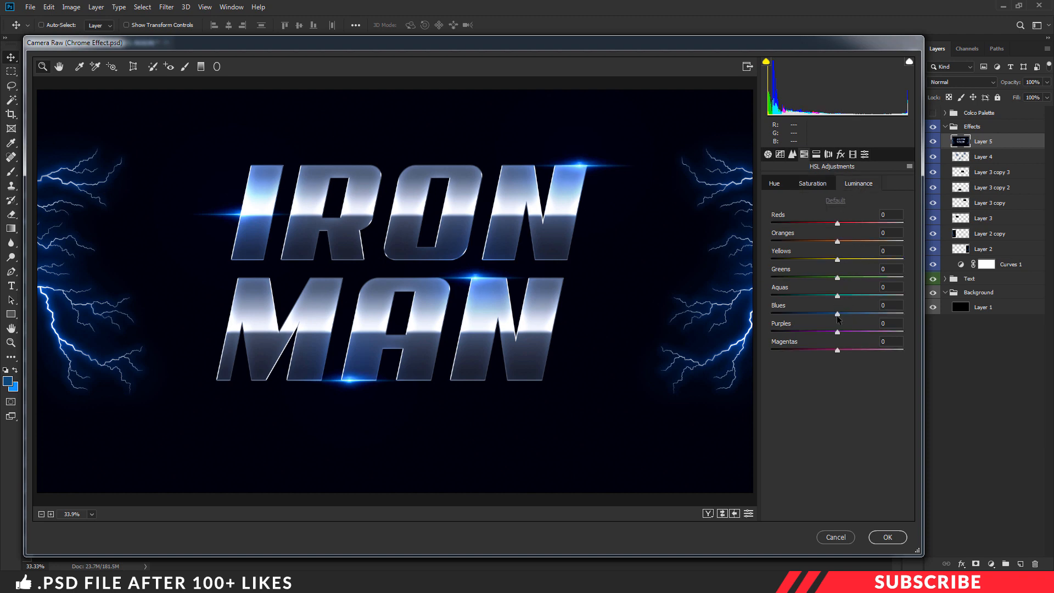
{"action": "left_click_drag", "start_coordinate": [838, 317], "coordinate": [842, 318]}
- Add the Medium sharpening preset in Camera Raw and apply the filter to the merged layer
{"action": "left_click", "coordinate": [864, 156]}
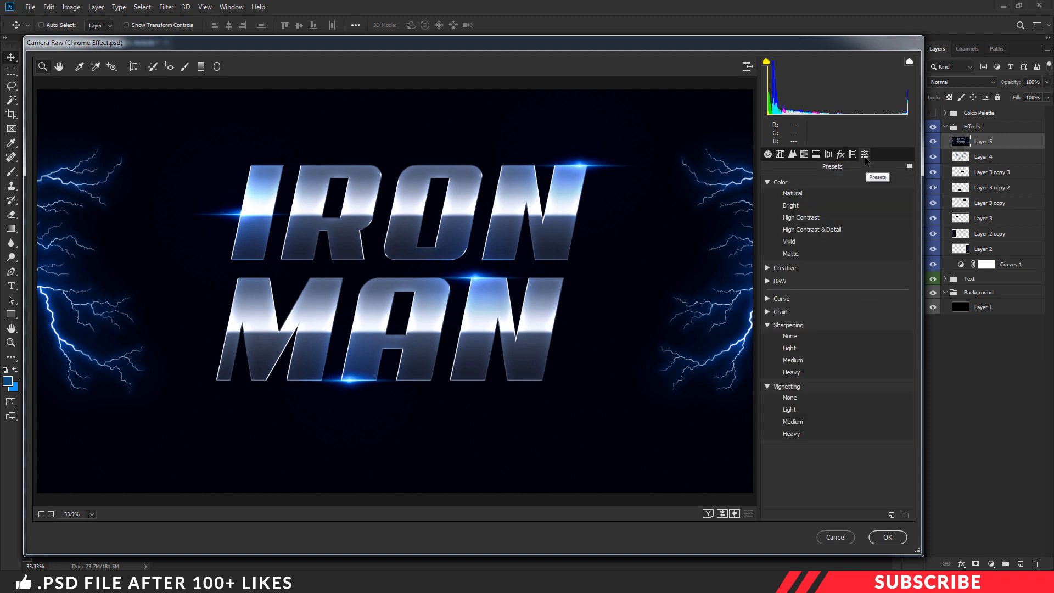
{"action": "left_click", "coordinate": [767, 183]}
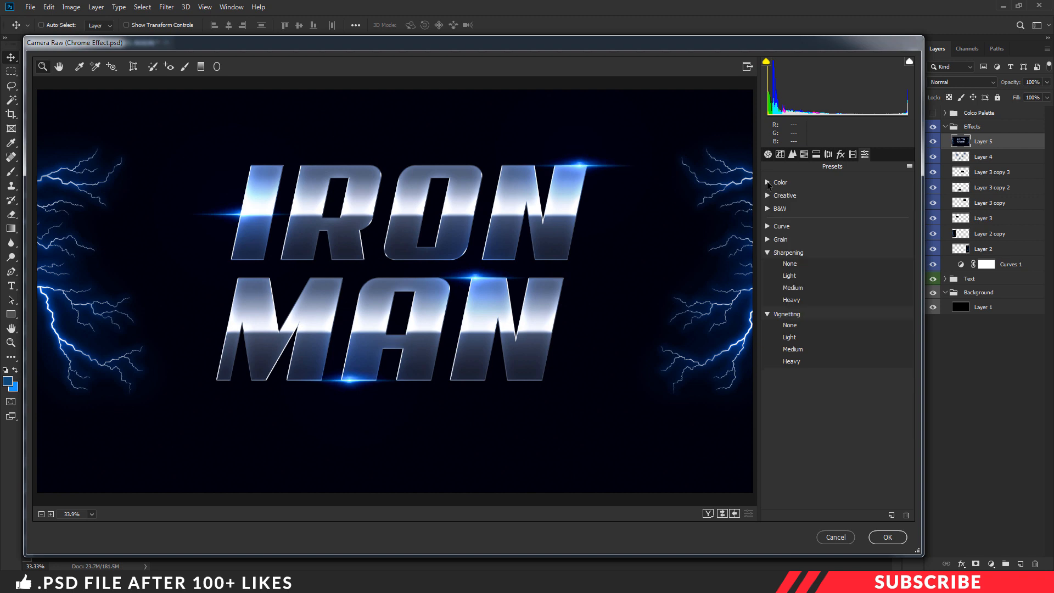
{"action": "left_click", "coordinate": [792, 288]}
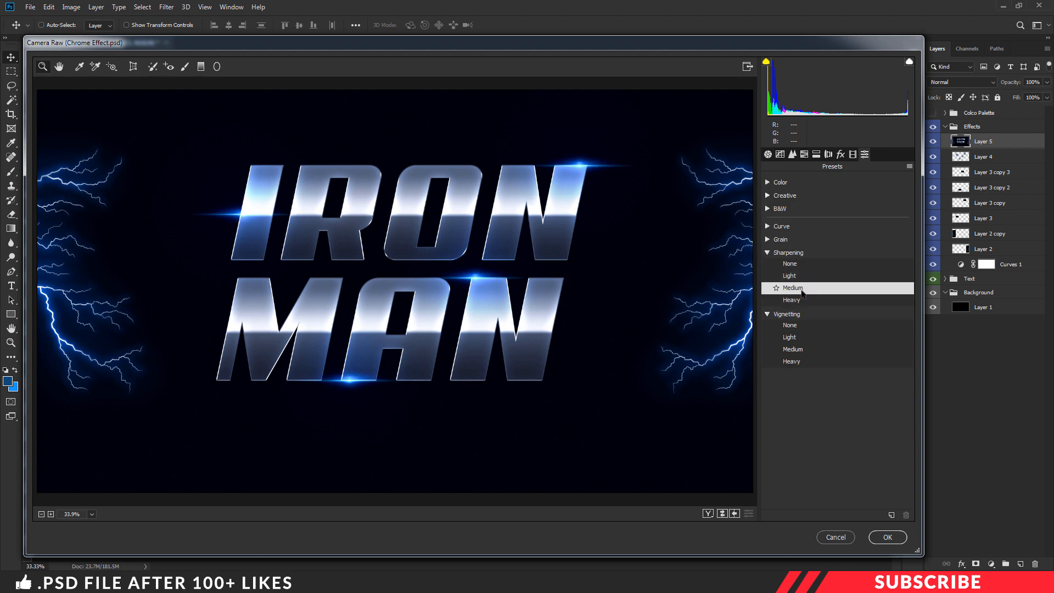
{"action": "left_click", "coordinate": [887, 536]}
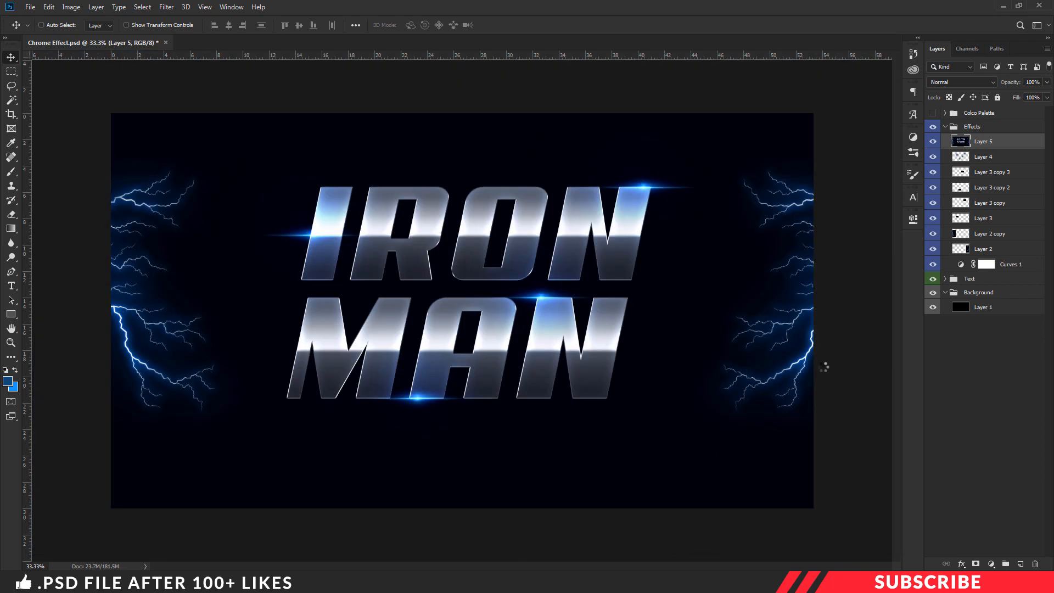
{"action": "key", "text": "ctrl+minus"}
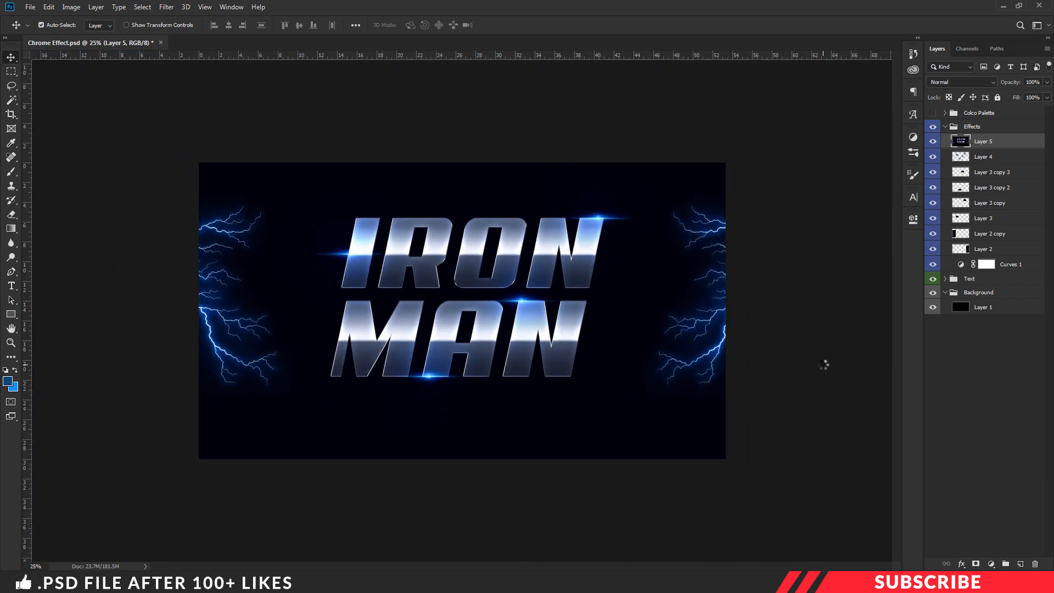
{"action": "key", "text": "ctrl+plus"}
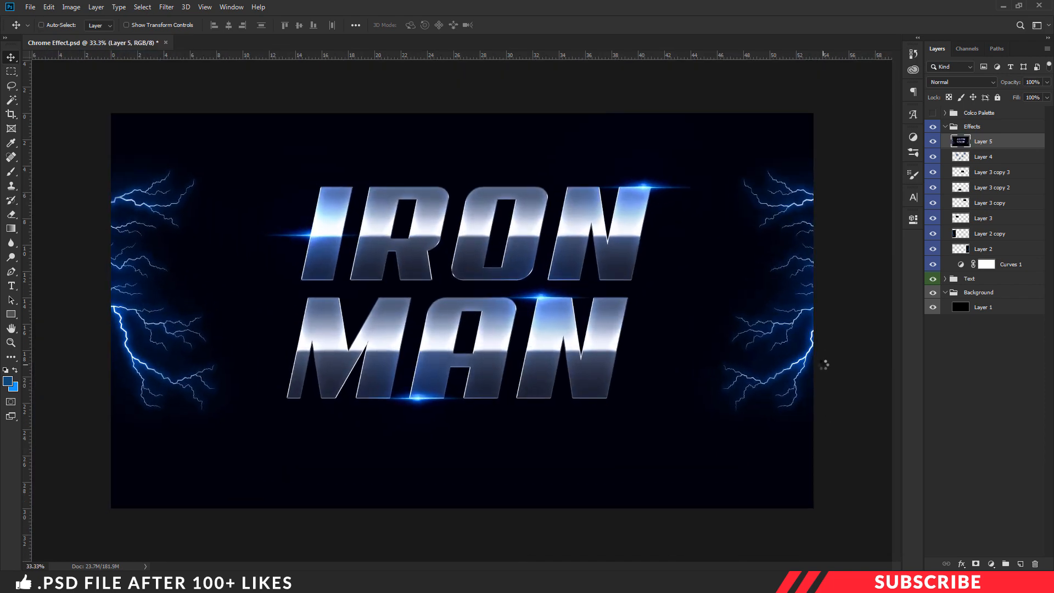